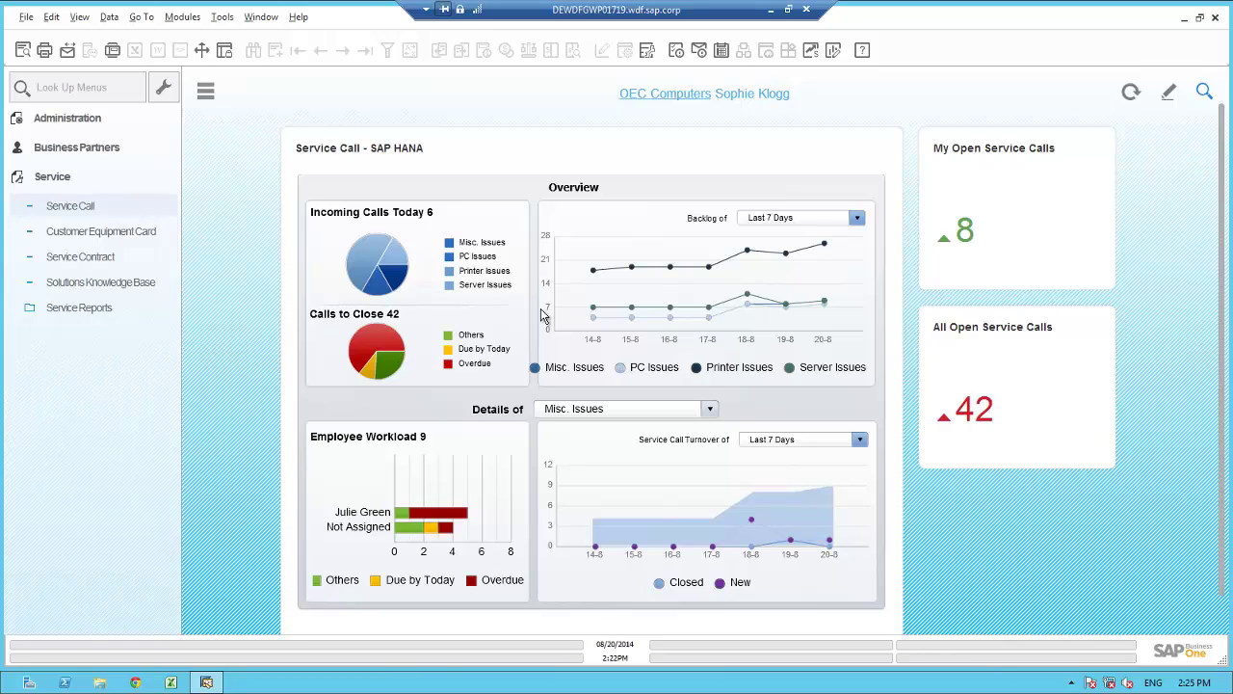
# Step: Start a new service call for Paso Enterprises, with a subject saying the contact would like to purchase additional memory for the S10000 Server
pyautogui.click(91, 205)
pyautogui.click(461, 149)
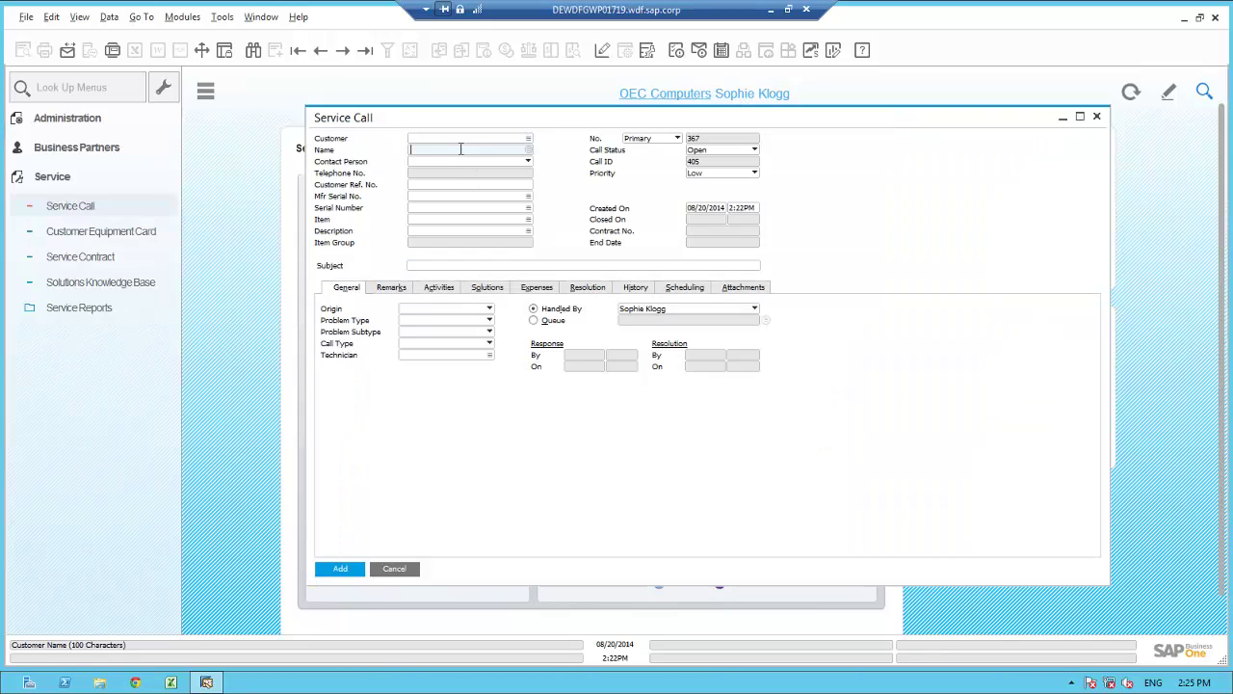
pyautogui.write('Pasc')
pyautogui.press('Tab')
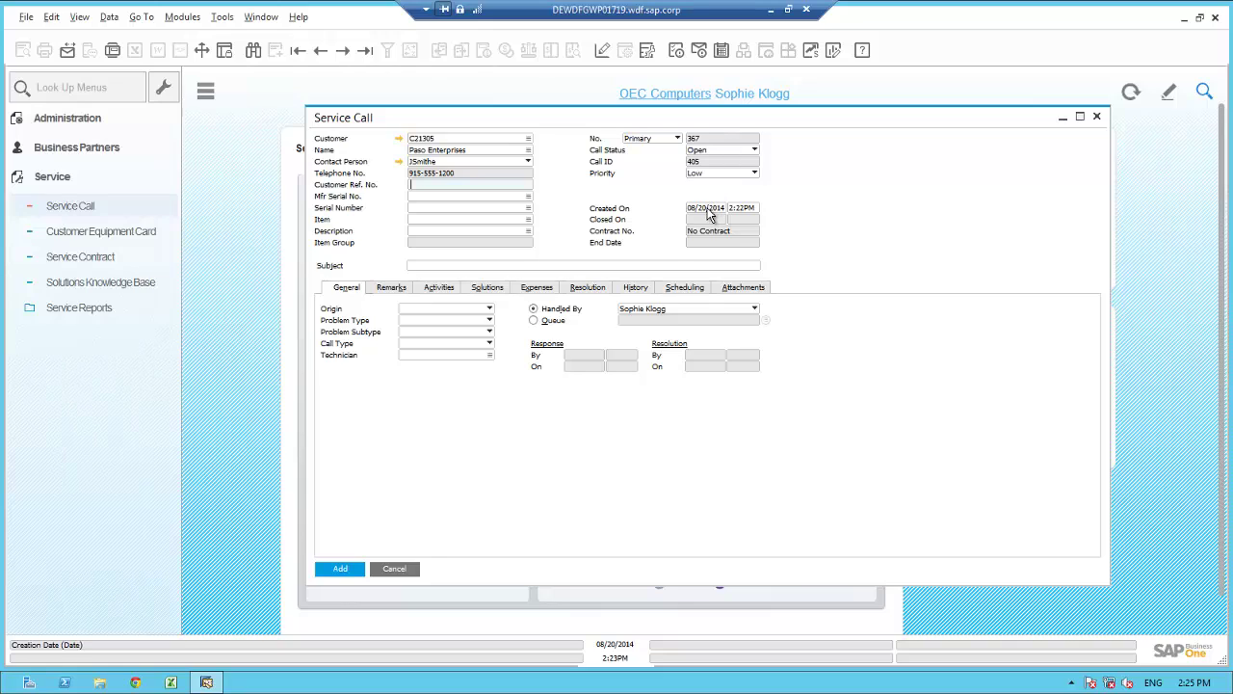
pyautogui.click(433, 265)
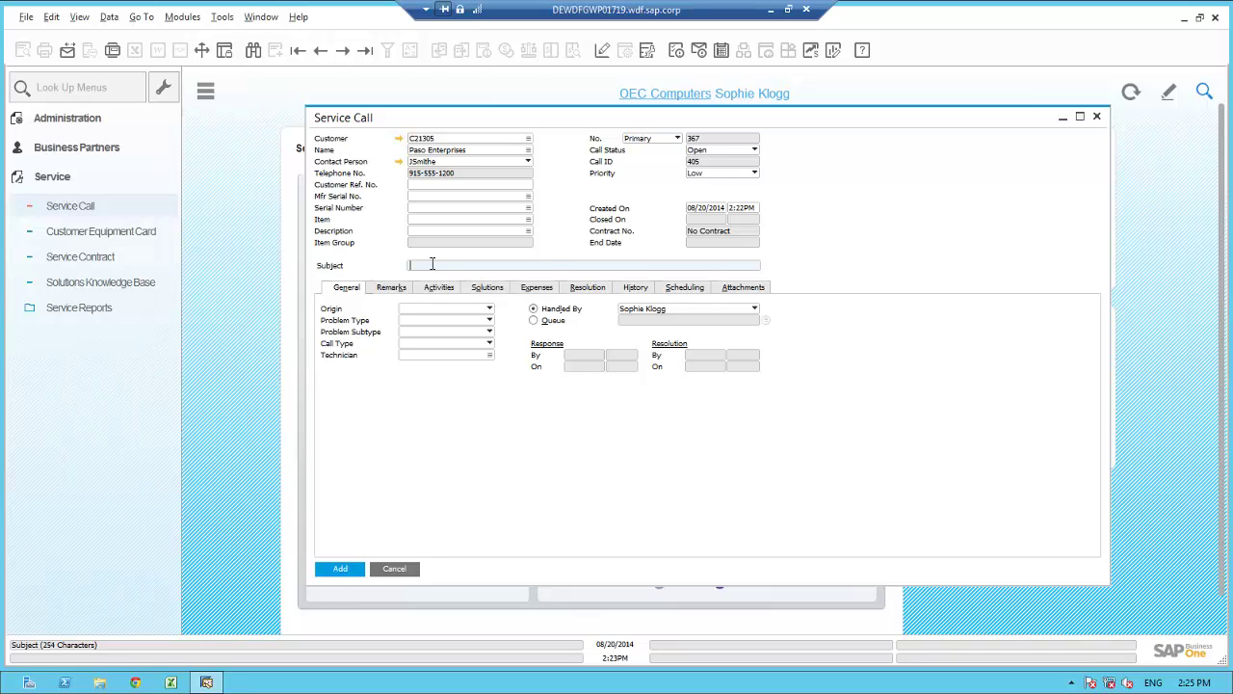
pyautogui.write('Janes would like to purchaseaddtional memory for the S10000 Server')
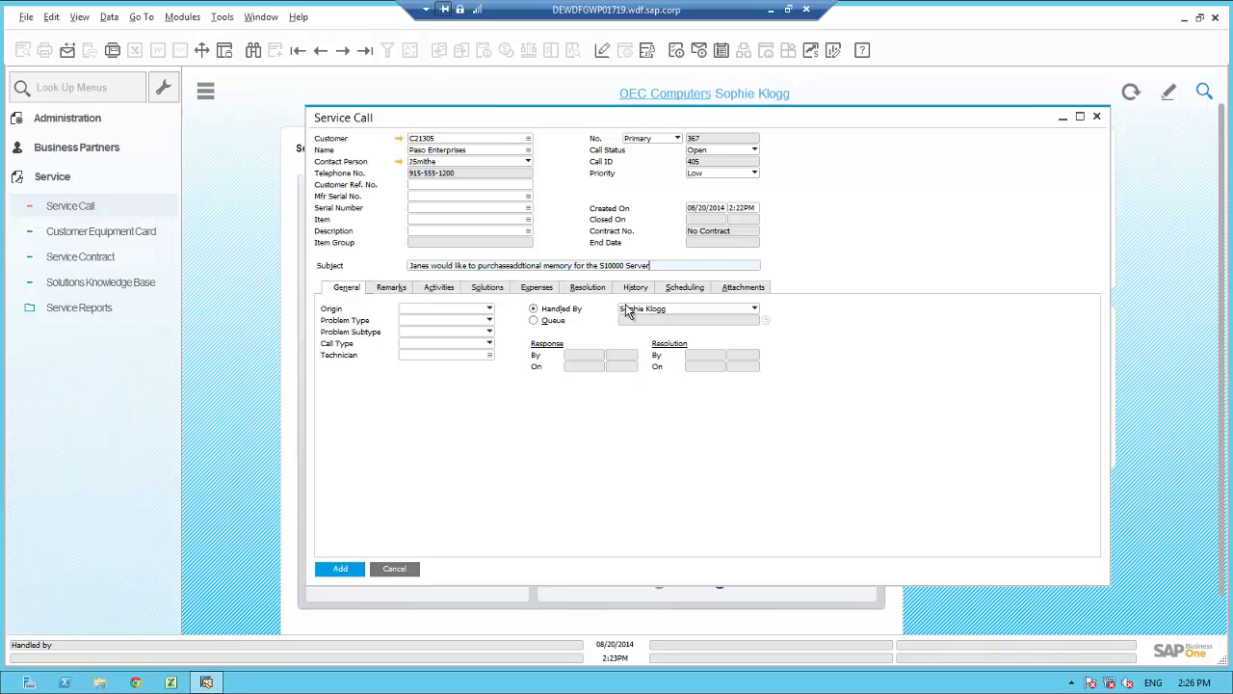
# Step: Set the service call's origin to Telephone No. and its problem type to Question
pyautogui.click(535, 319)
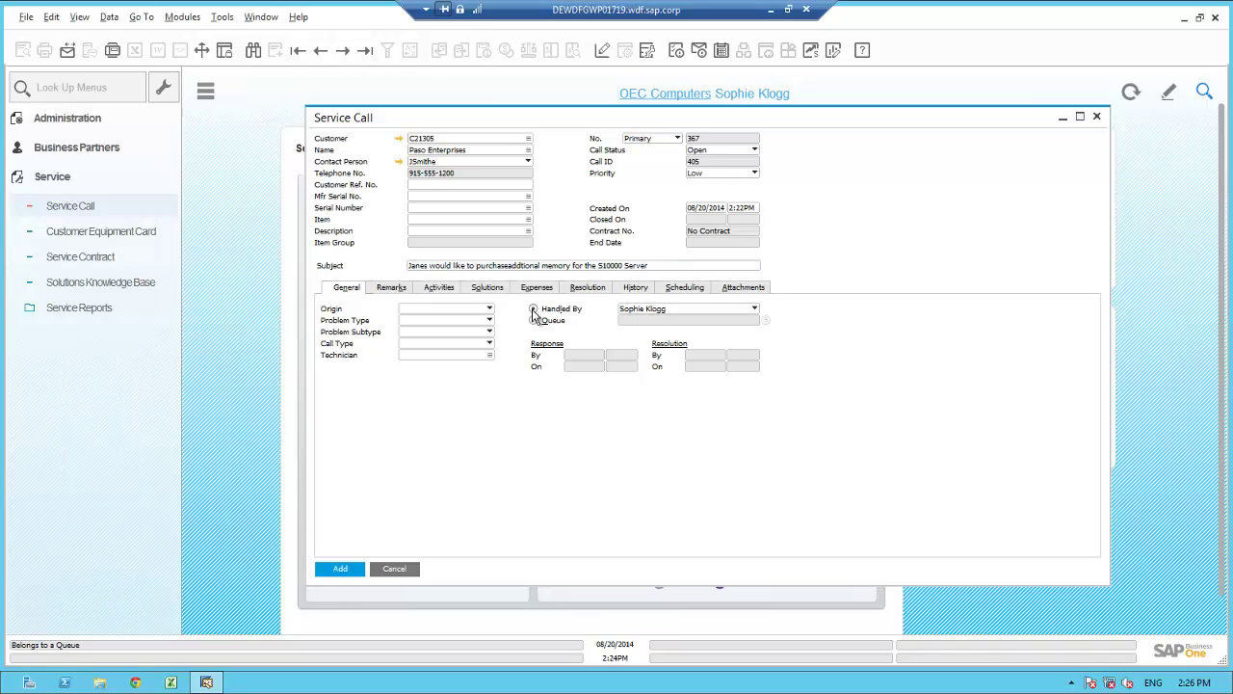
pyautogui.click(447, 309)
pyautogui.click(432, 331)
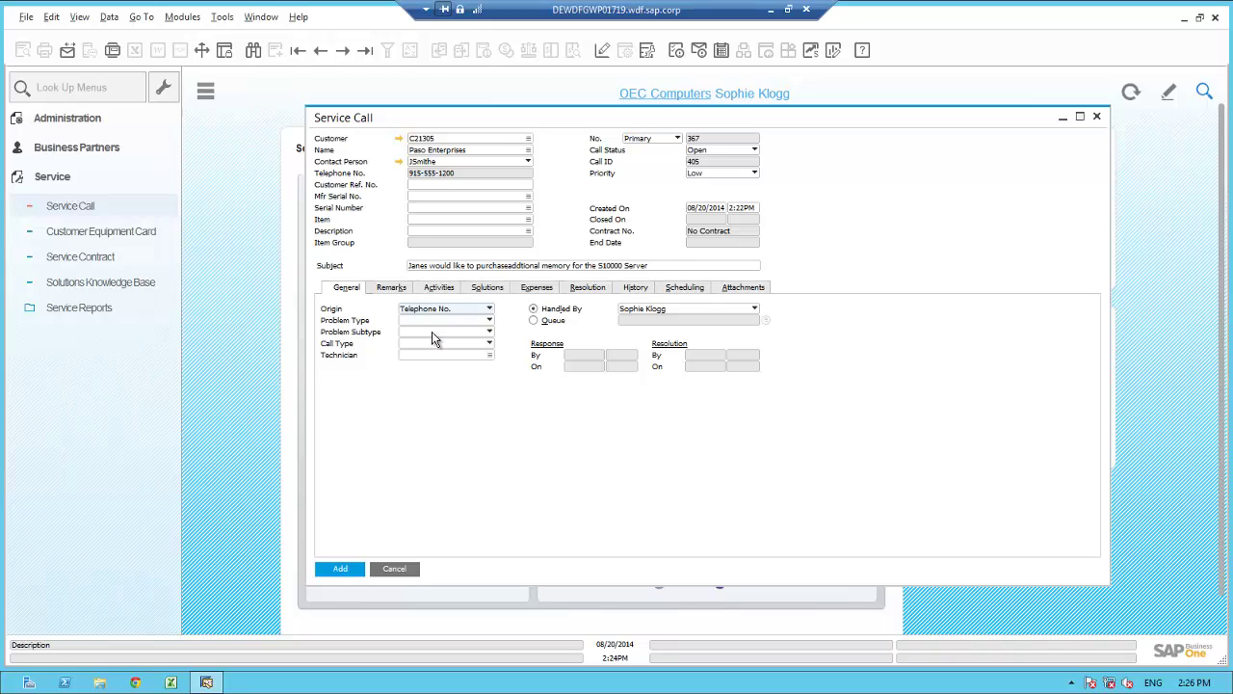
pyautogui.click(436, 319)
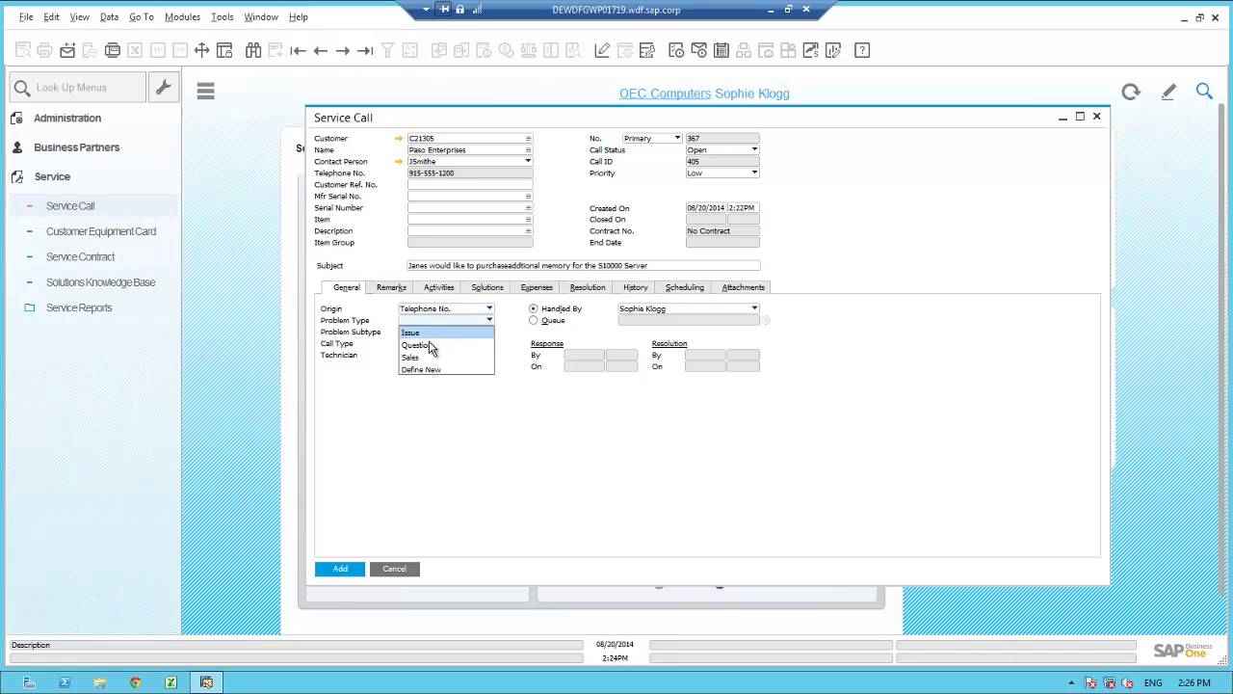
pyautogui.click(427, 344)
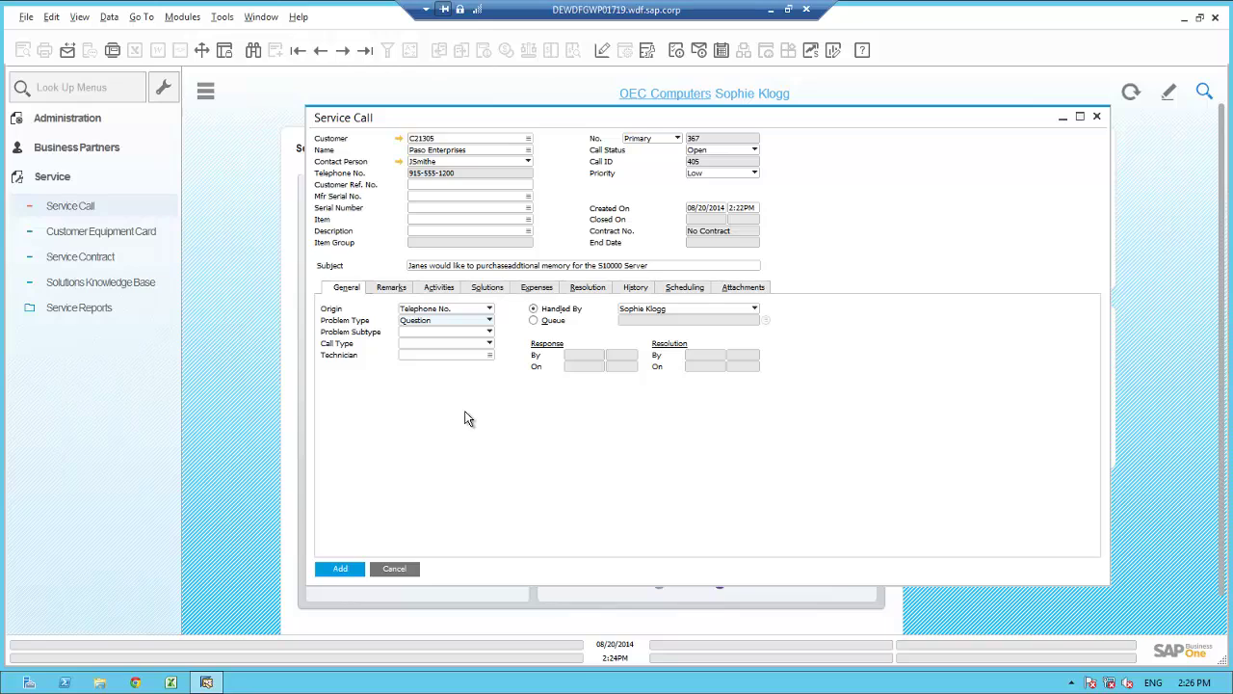
# Step: Set the service call's item to S10000
pyautogui.click(418, 220)
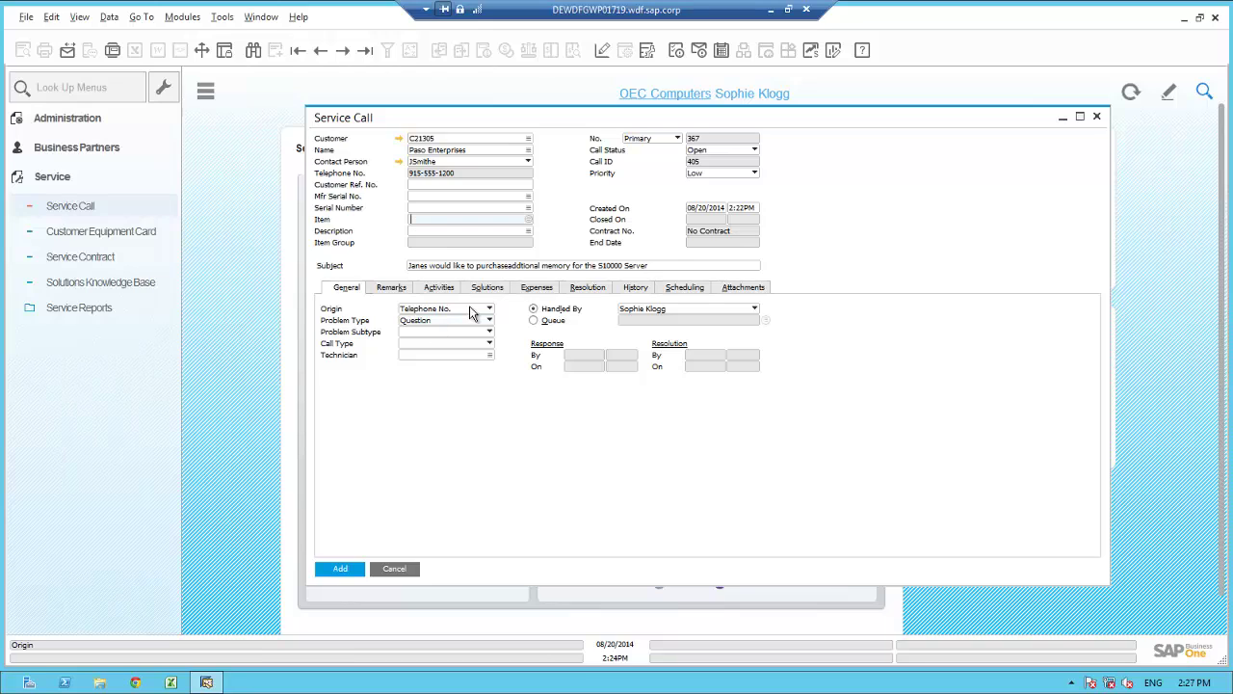
pyautogui.write('S10000')
pyautogui.press('Tab')
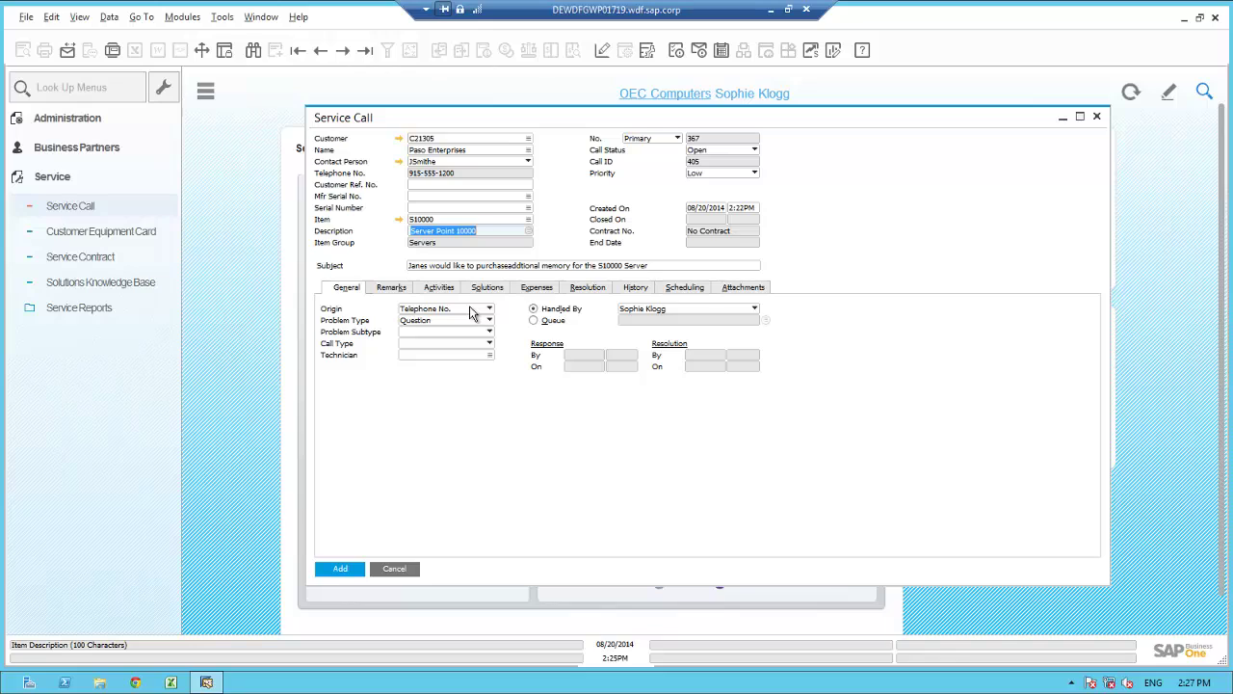
pyautogui.click(435, 197)
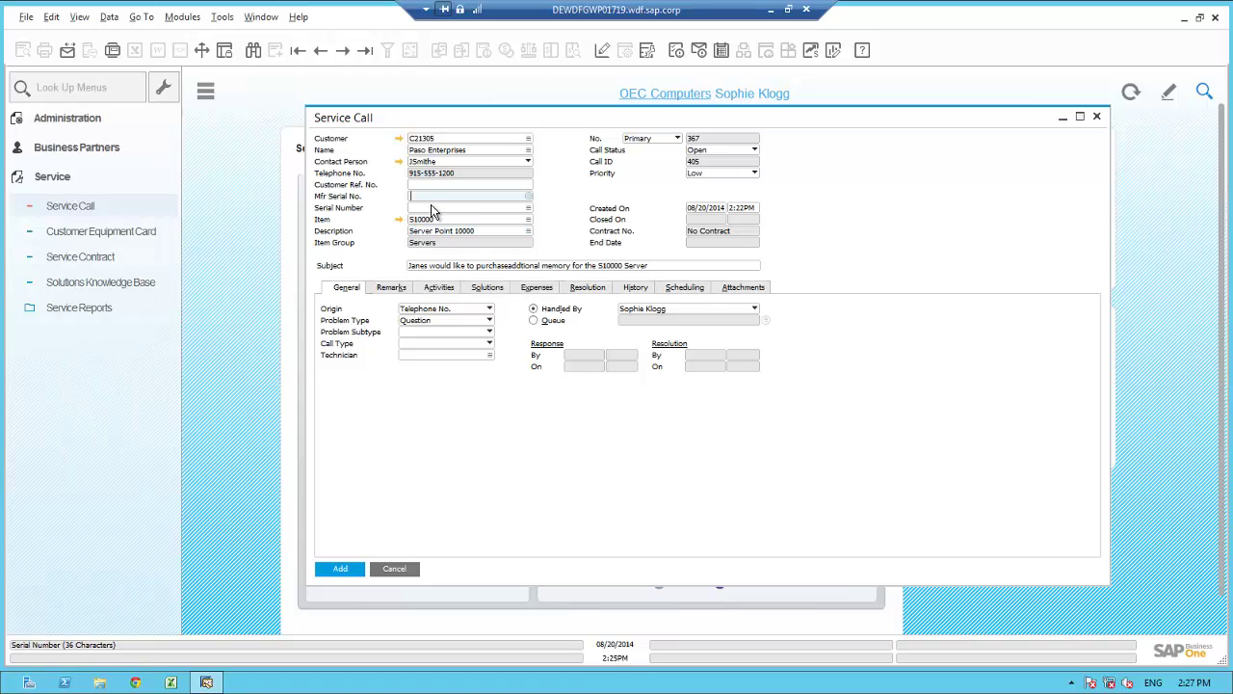
pyautogui.click(432, 208)
pyautogui.press('Tab')
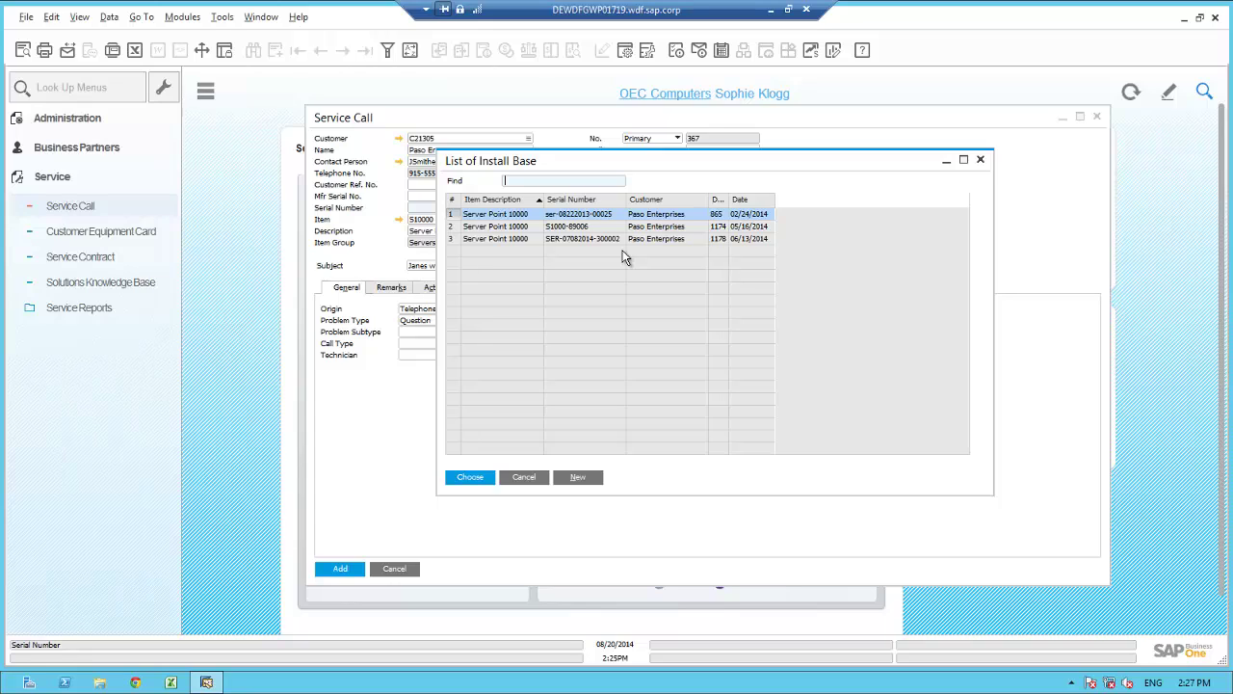
pyautogui.doubleClick(729, 201)
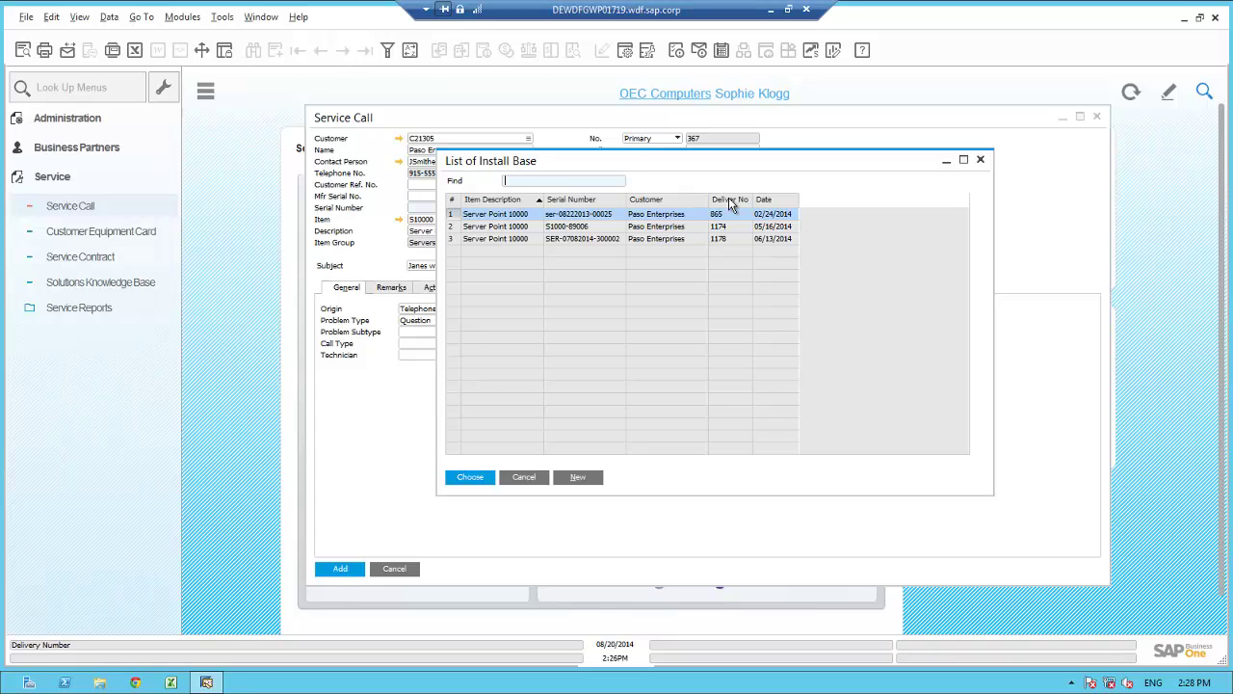
pyautogui.click(514, 240)
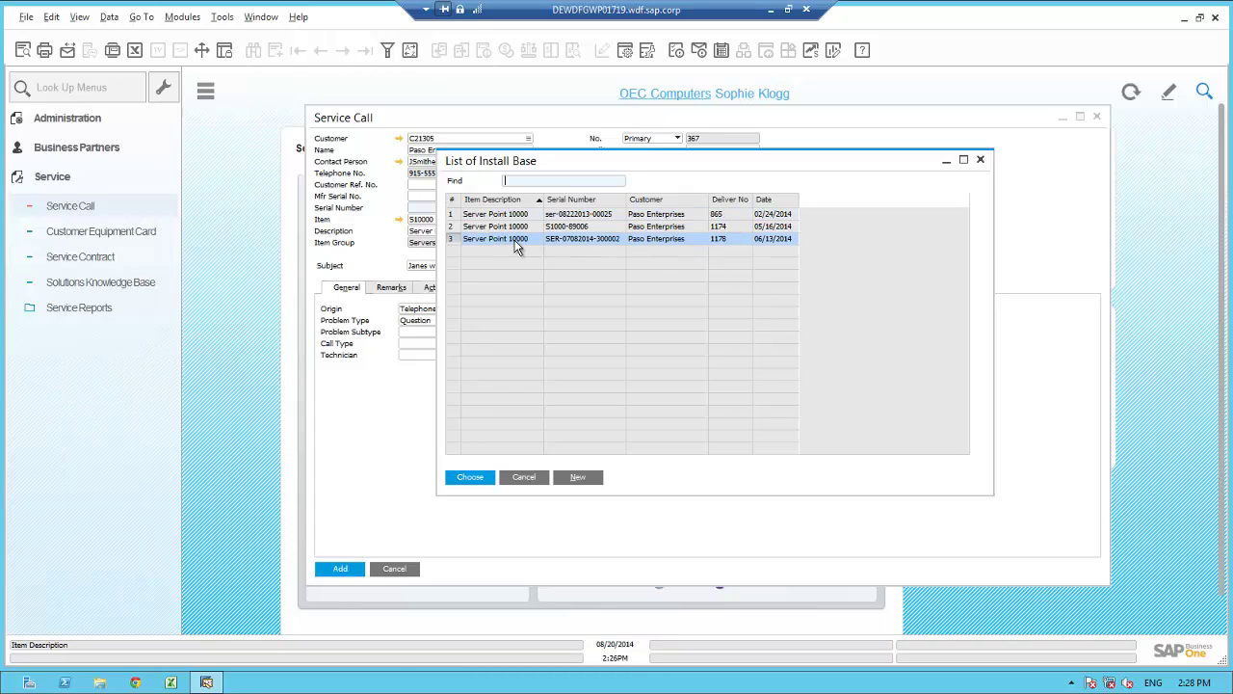
pyautogui.click(1203, 92)
pyautogui.write('0')
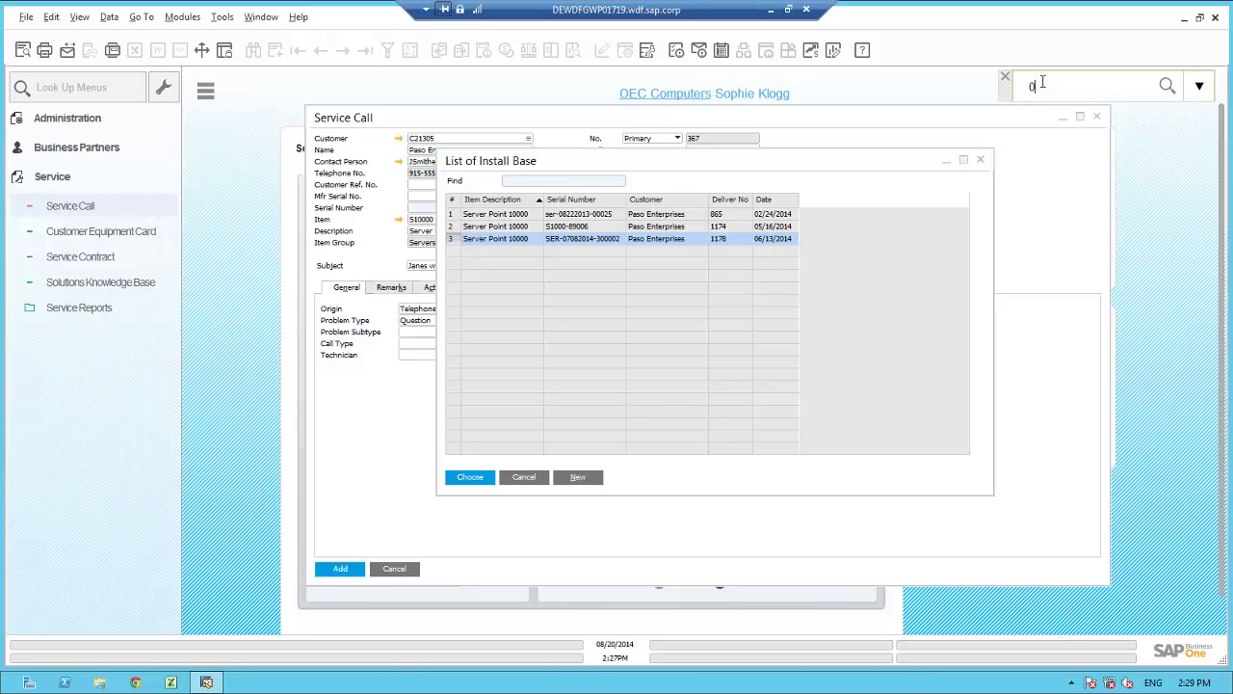
pyautogui.write('7082014-300002')
pyautogui.click(1167, 87)
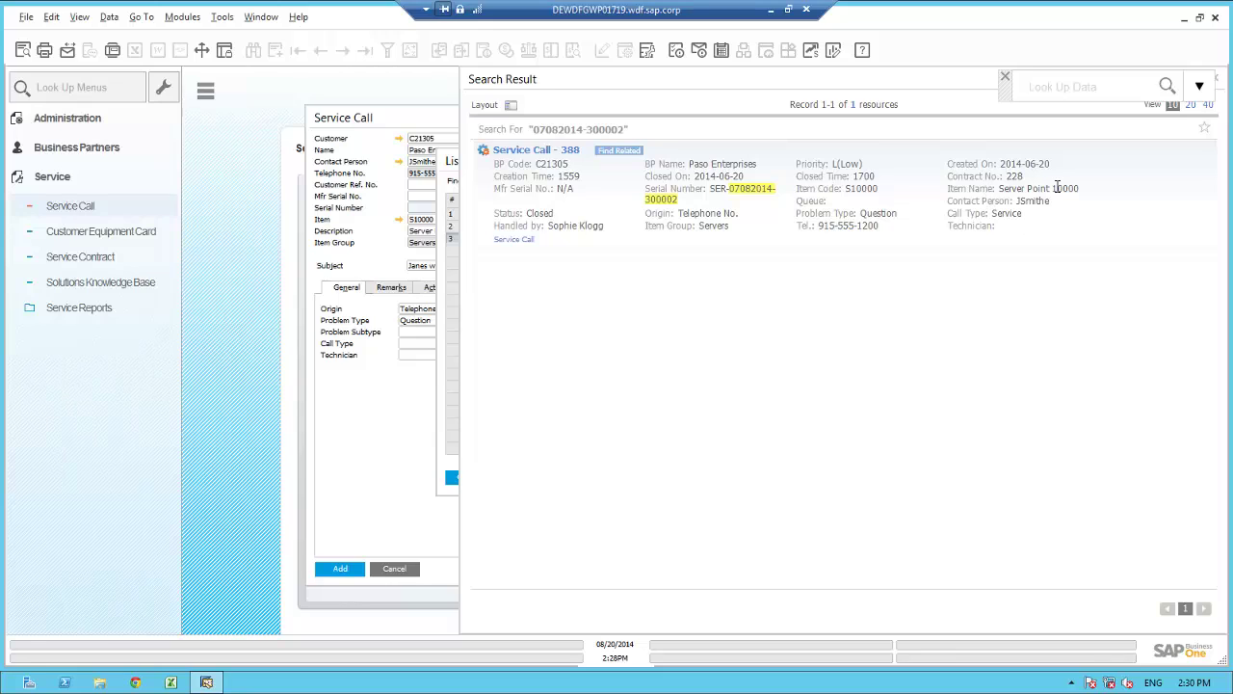
pyautogui.click(536, 151)
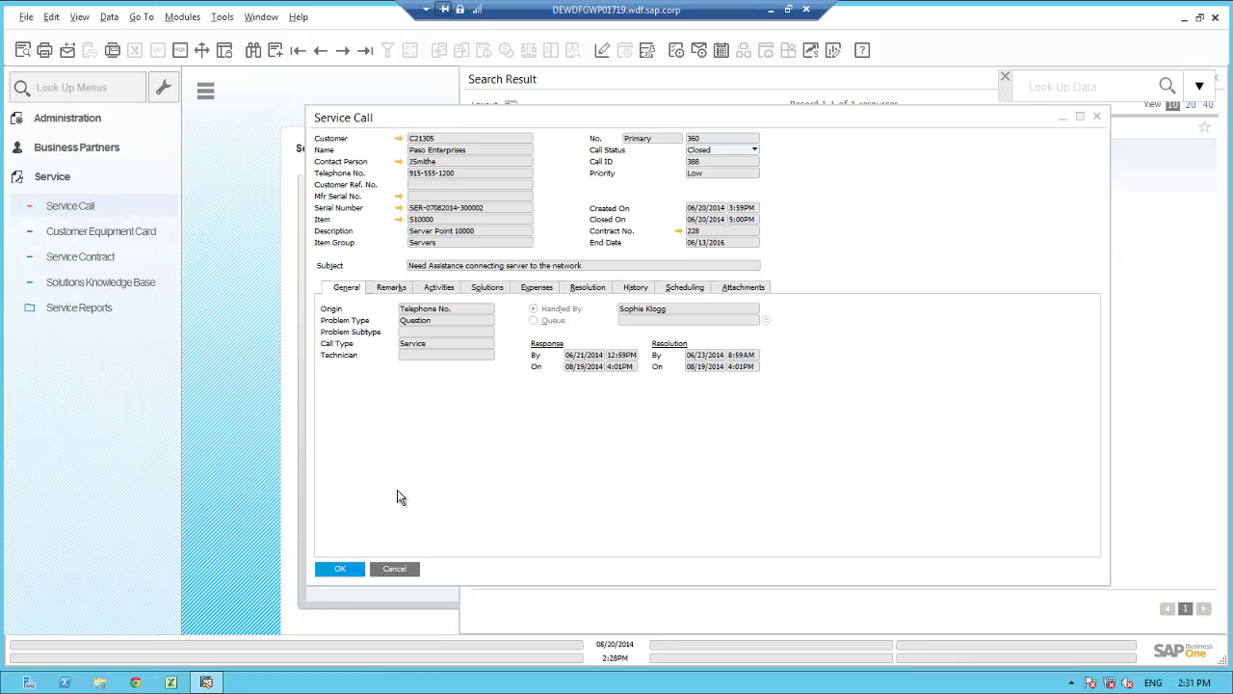
pyautogui.click(389, 571)
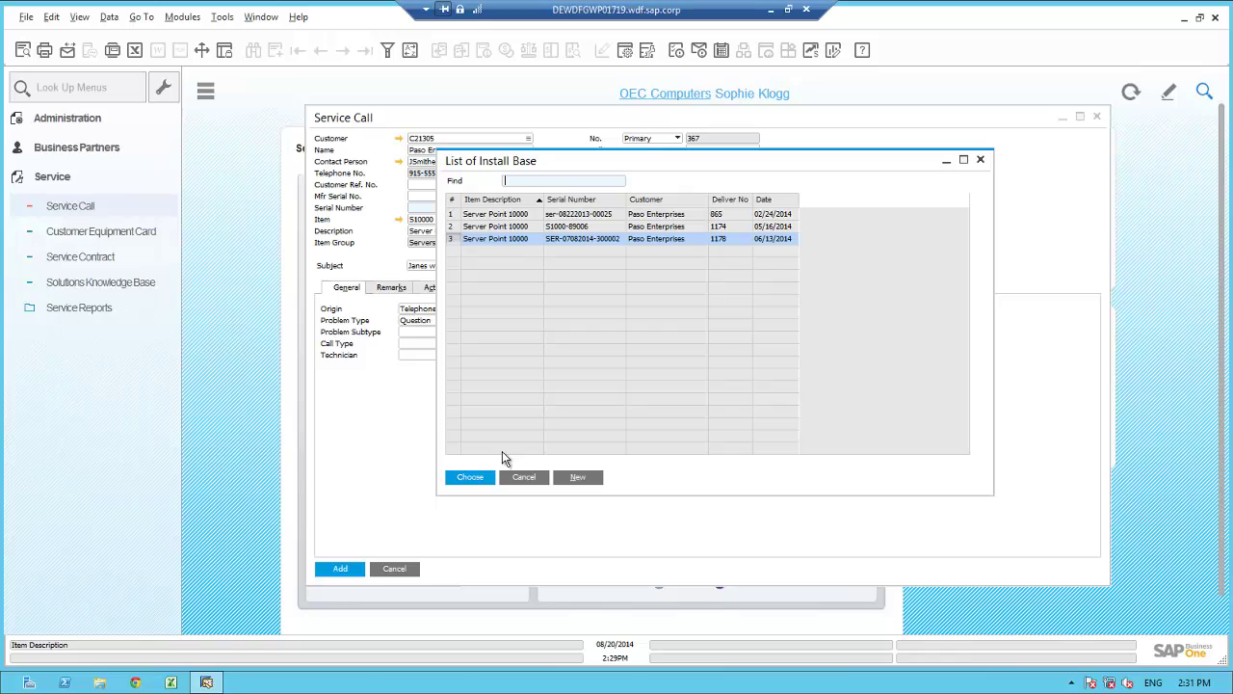
pyautogui.click(472, 477)
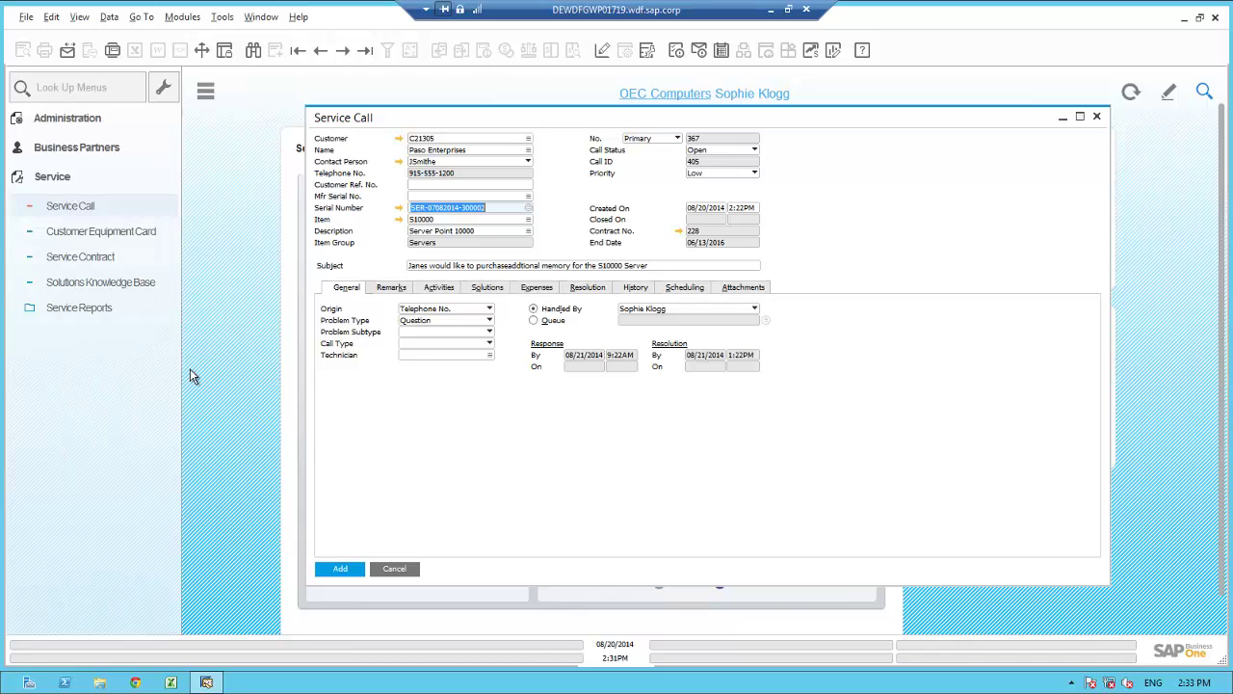
# Step: Examine the server's customer equipment card and the coverage of its linked service contract
pyautogui.click(398, 208)
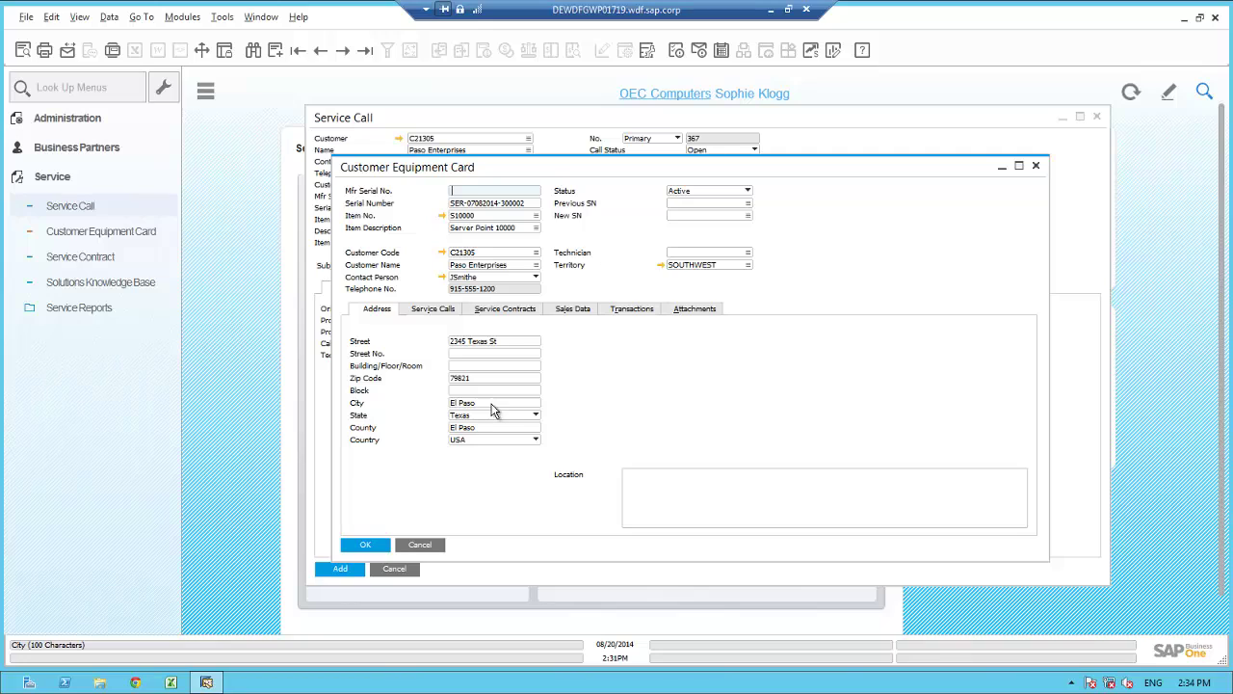
pyautogui.click(495, 312)
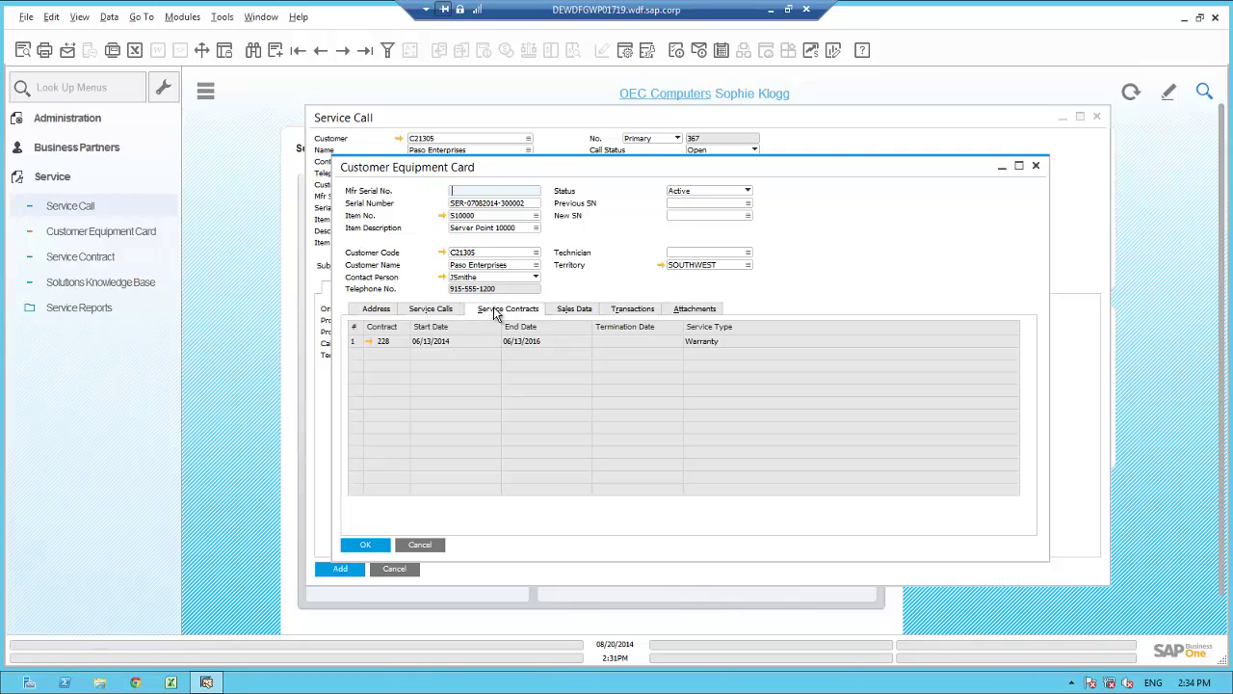
pyautogui.click(367, 341)
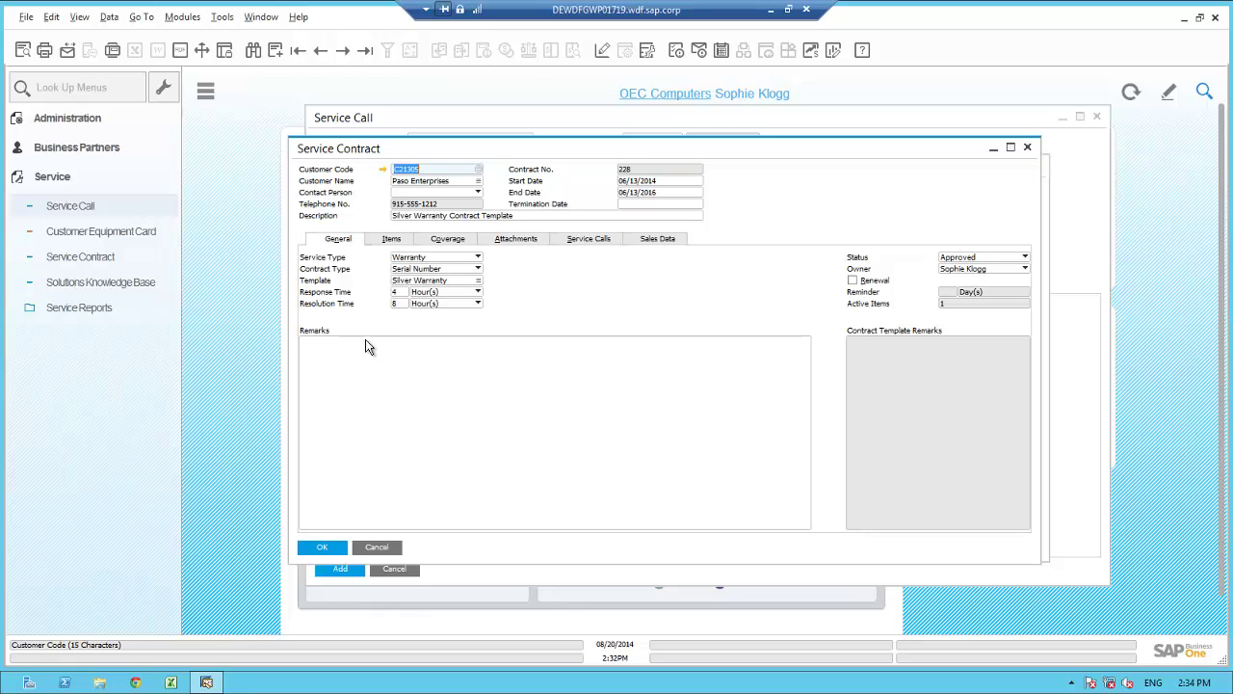
pyautogui.click(459, 238)
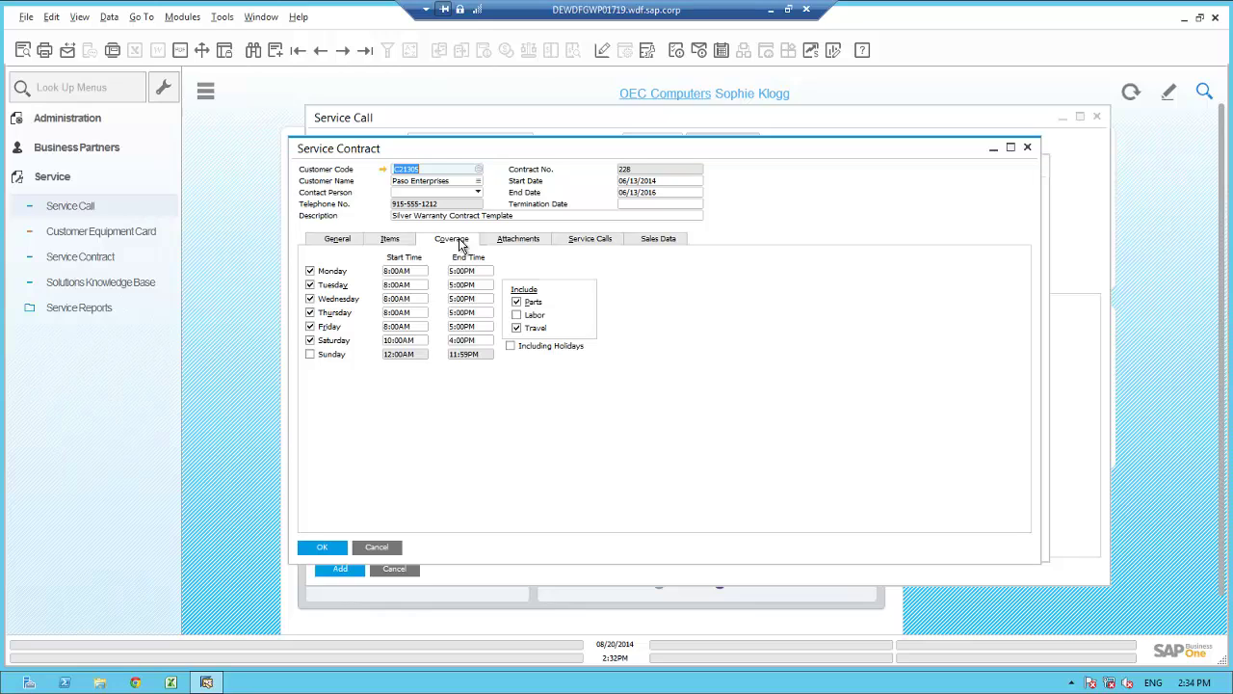
pyautogui.click(375, 548)
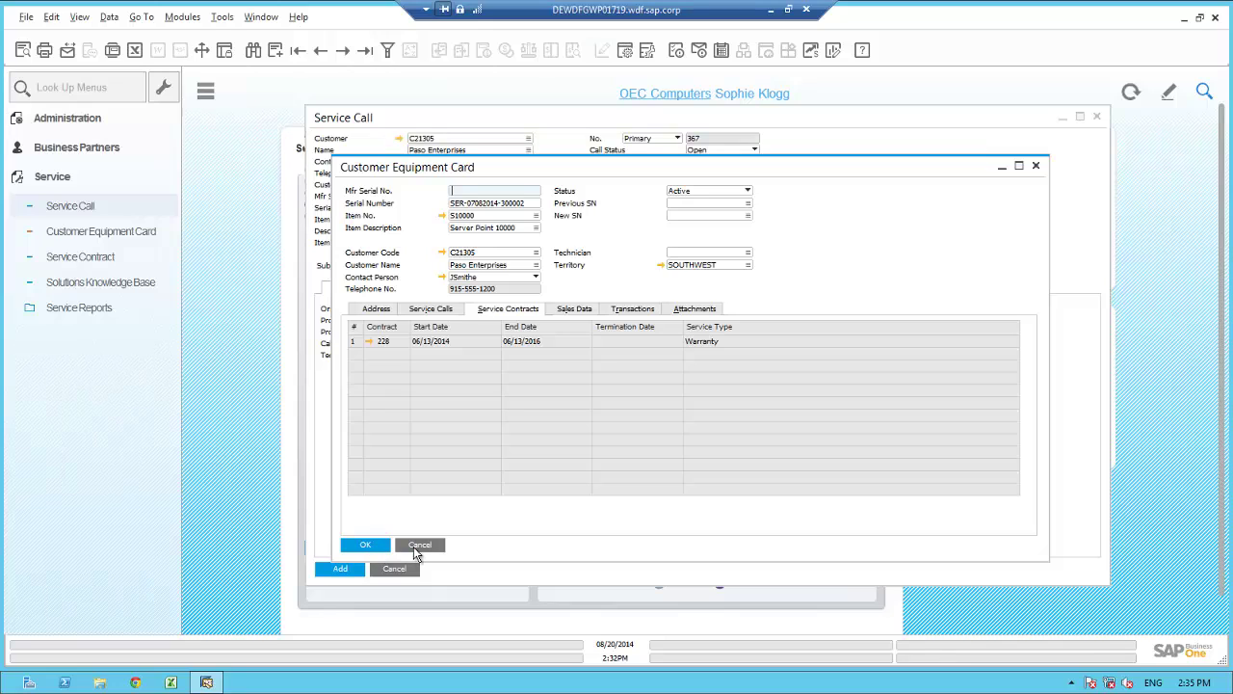
pyautogui.click(414, 546)
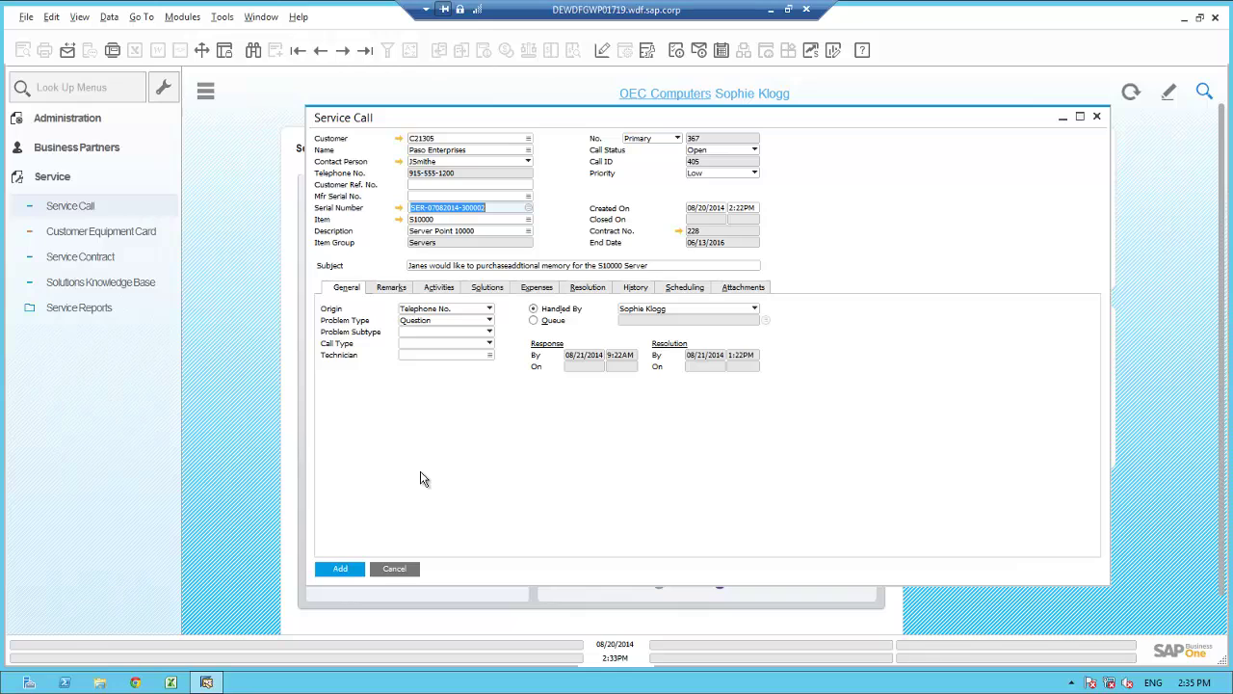
# Step: Check the customer's business partner master data for the assigned sales employee
pyautogui.click(398, 140)
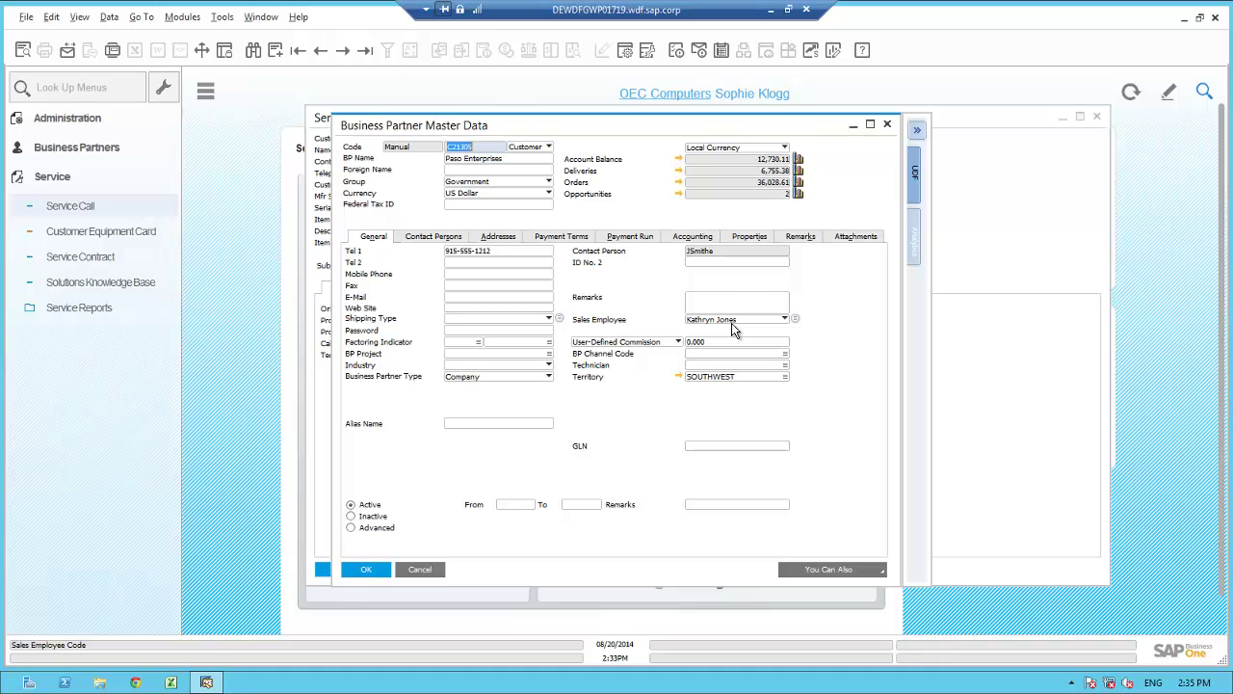
pyautogui.click(420, 569)
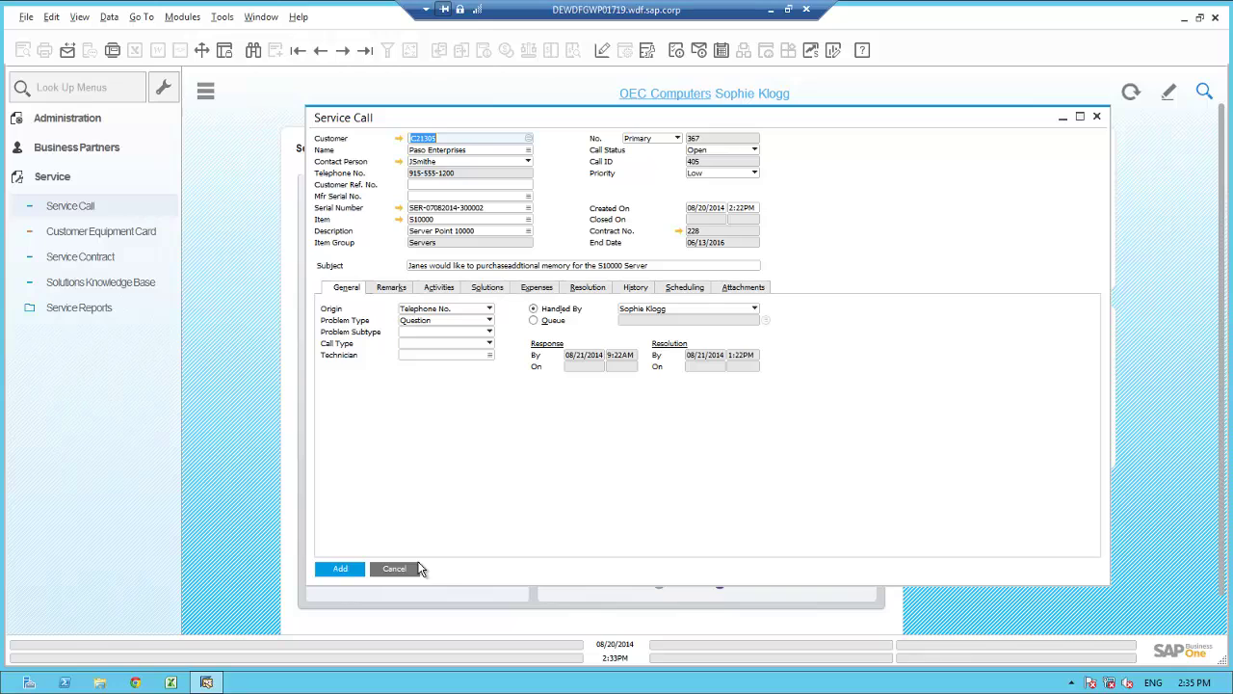
# Step: Create an activity from the service call, with type Sales and subject Purchase
pyautogui.click(439, 292)
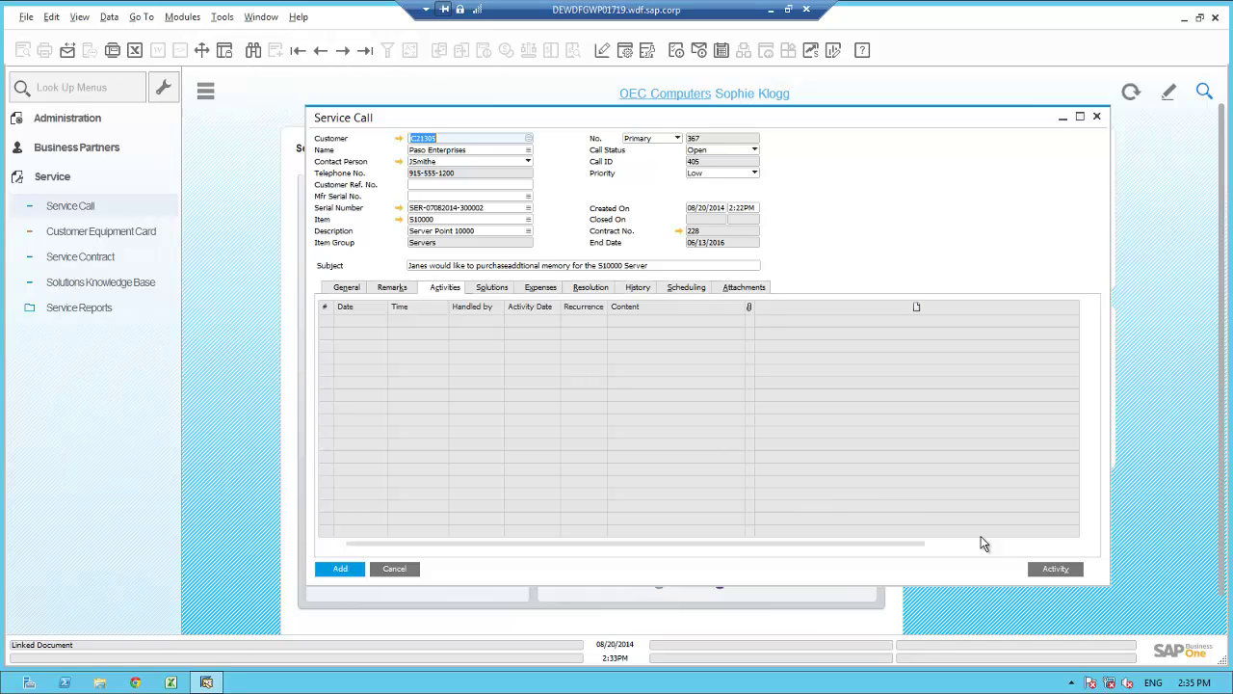
pyautogui.click(1056, 569)
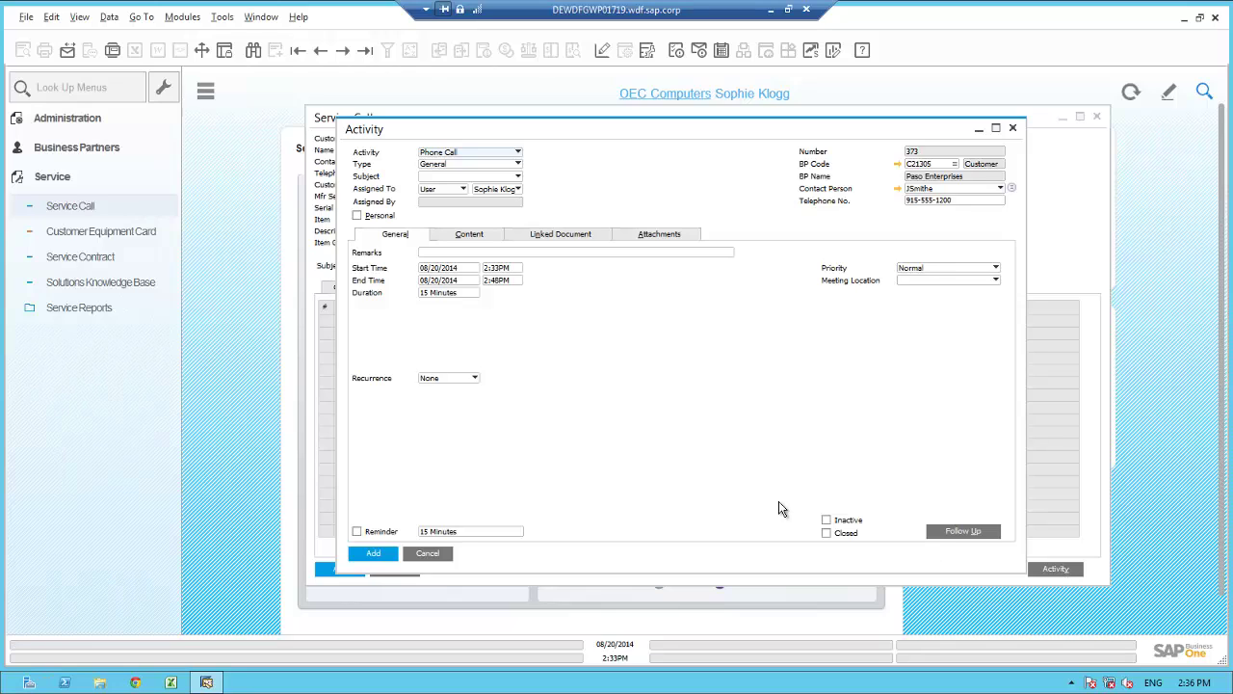
pyautogui.click(481, 165)
pyautogui.click(461, 189)
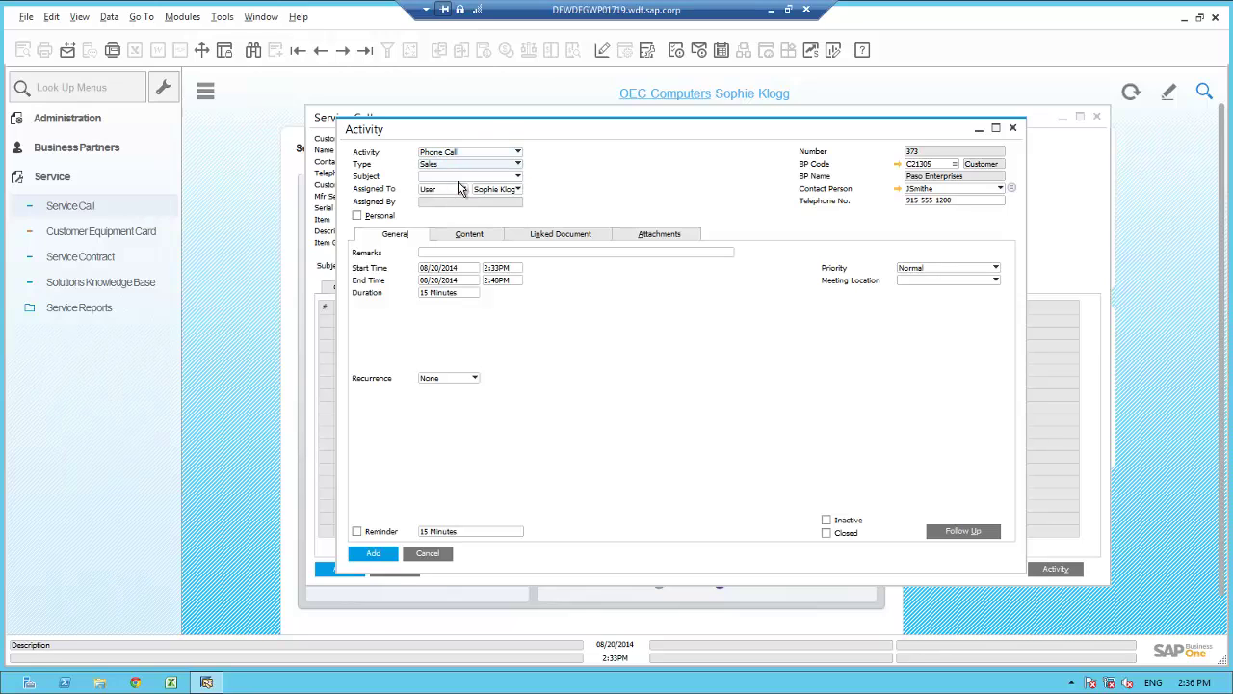
pyautogui.click(468, 178)
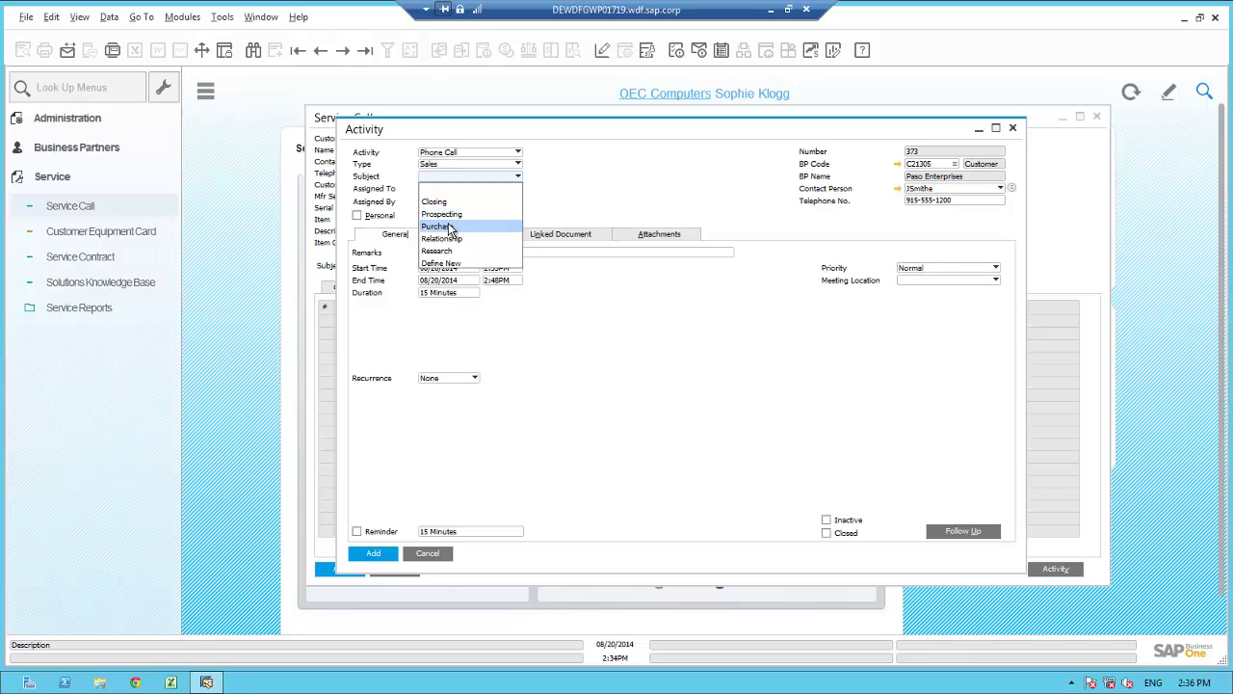
pyautogui.click(465, 220)
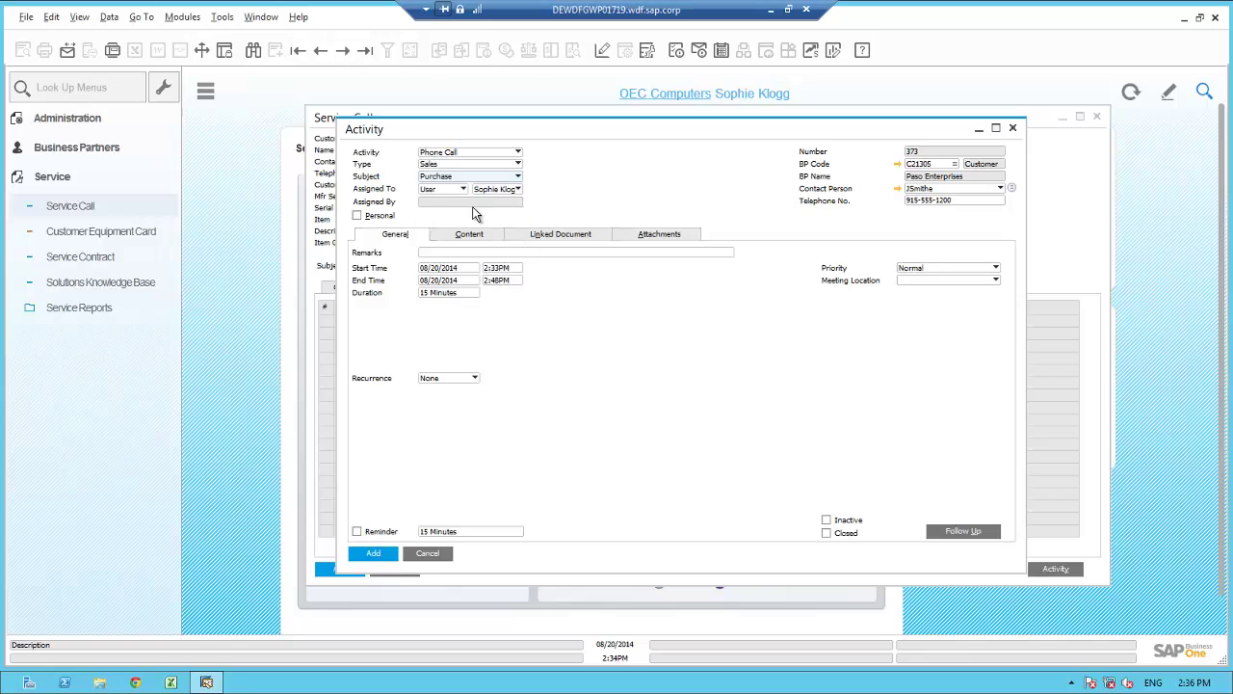
# Step: Assign the activity to the customer's sales employee, with a remark asking to call the contact about the purchase of additional memory
pyautogui.click(518, 190)
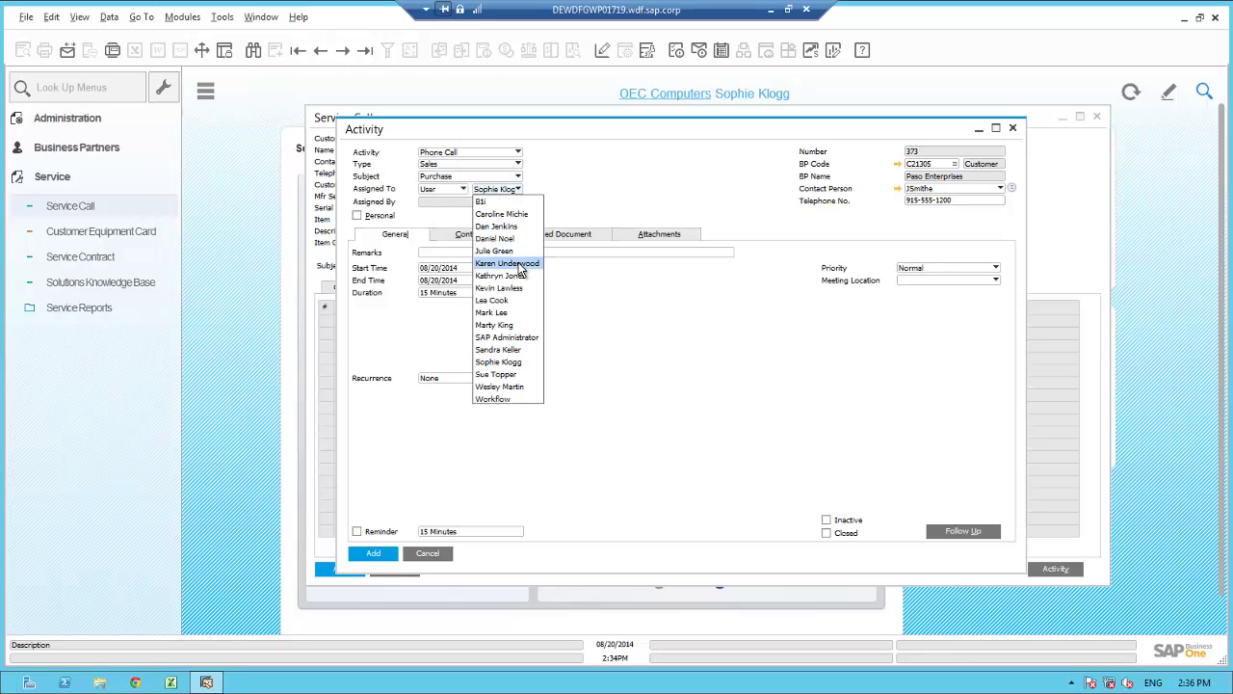
pyautogui.click(501, 275)
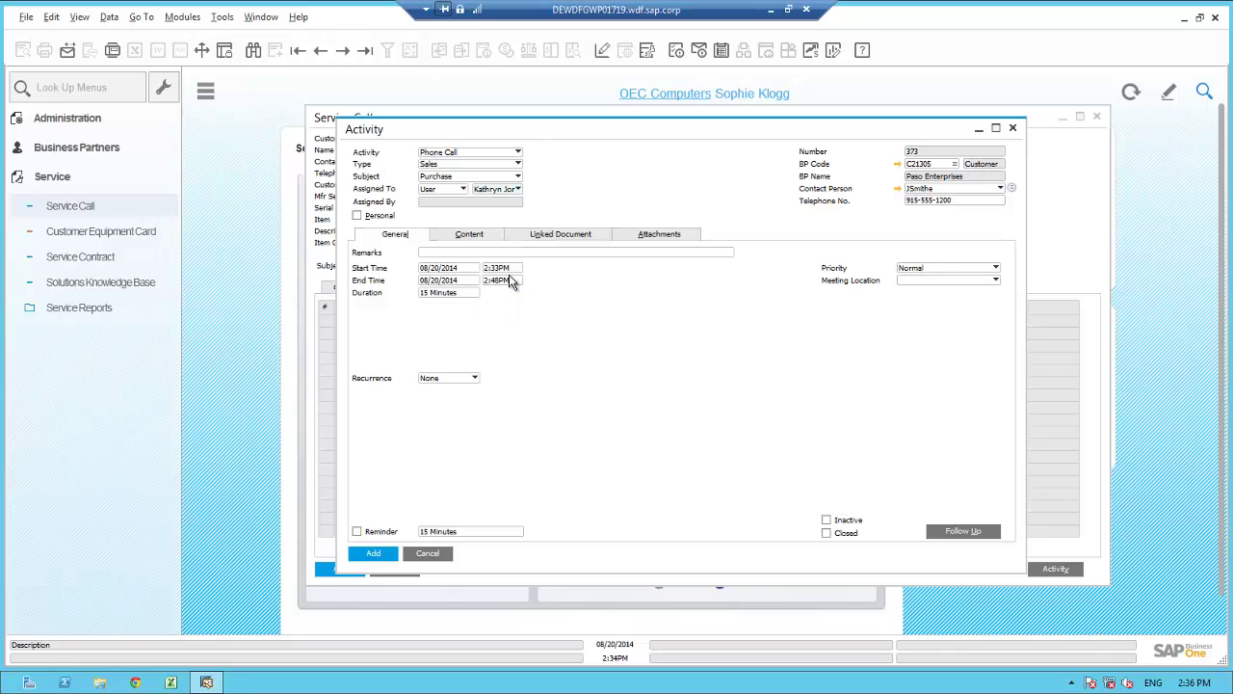
pyautogui.click(475, 252)
pyautogui.write('Please call Jane about the purchse of addtional memory')
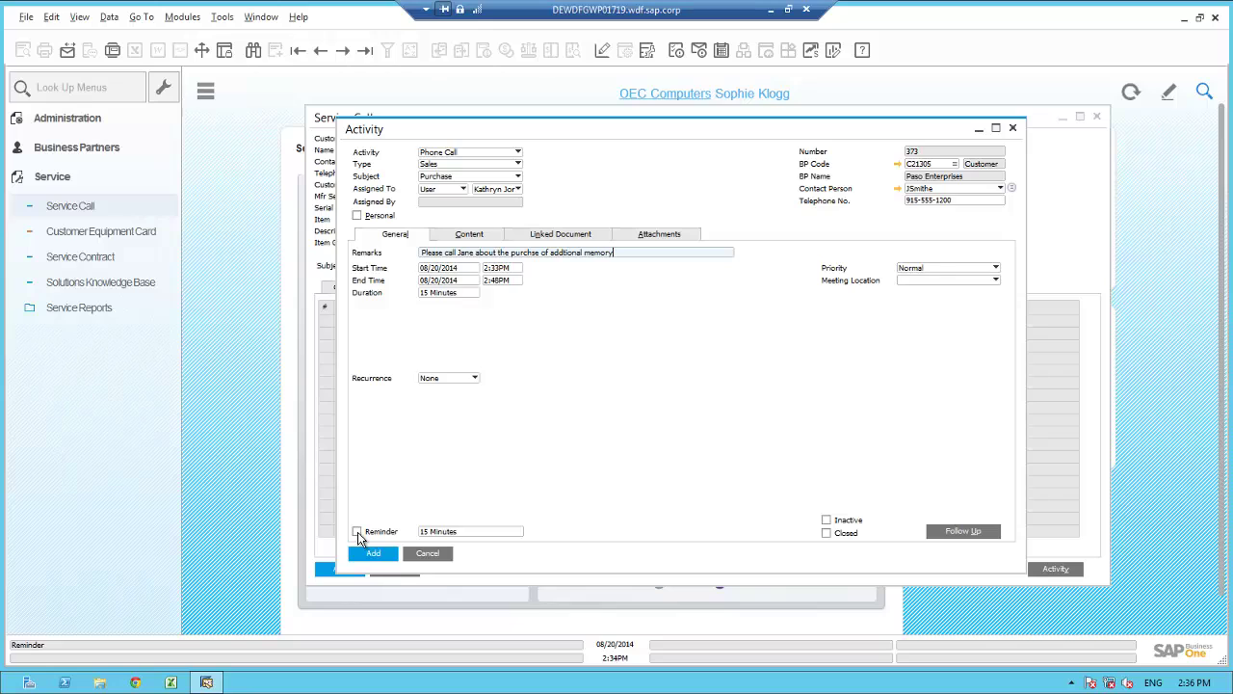
# Step: Enable the activity's 15-minute reminder and add the activity to the service call
pyautogui.click(357, 532)
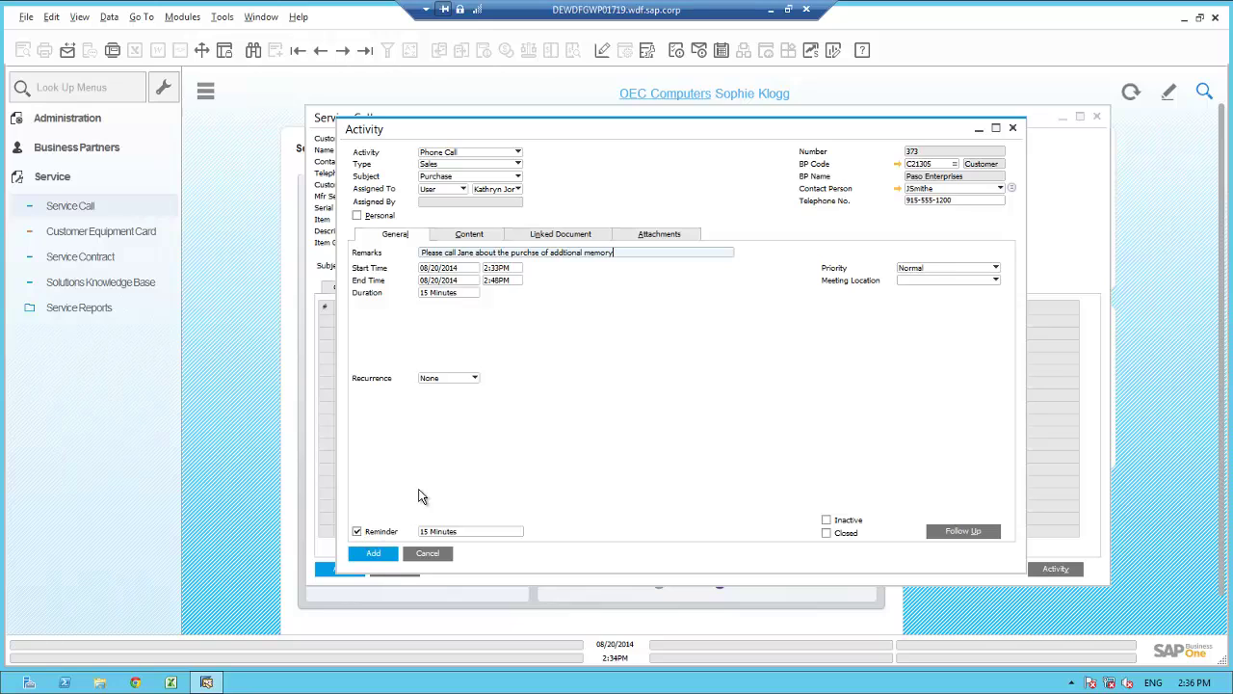
pyautogui.click(383, 556)
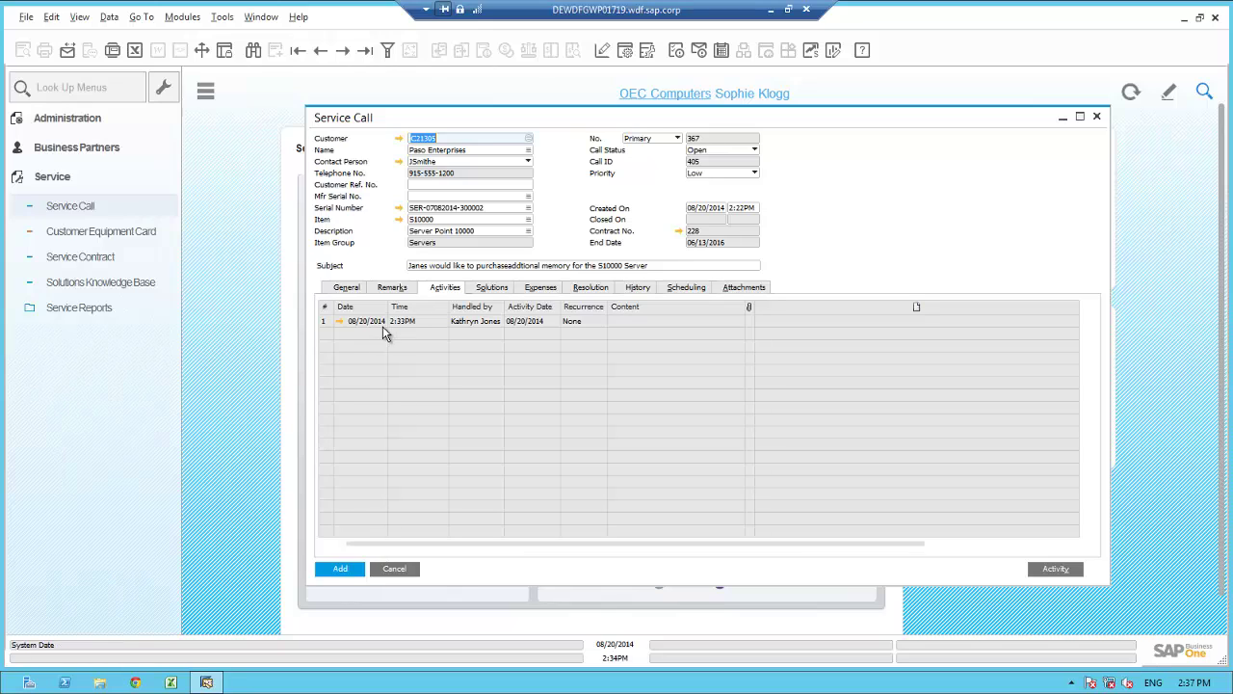
# Step: Set the call type to Sales in the service call's general details
pyautogui.click(345, 288)
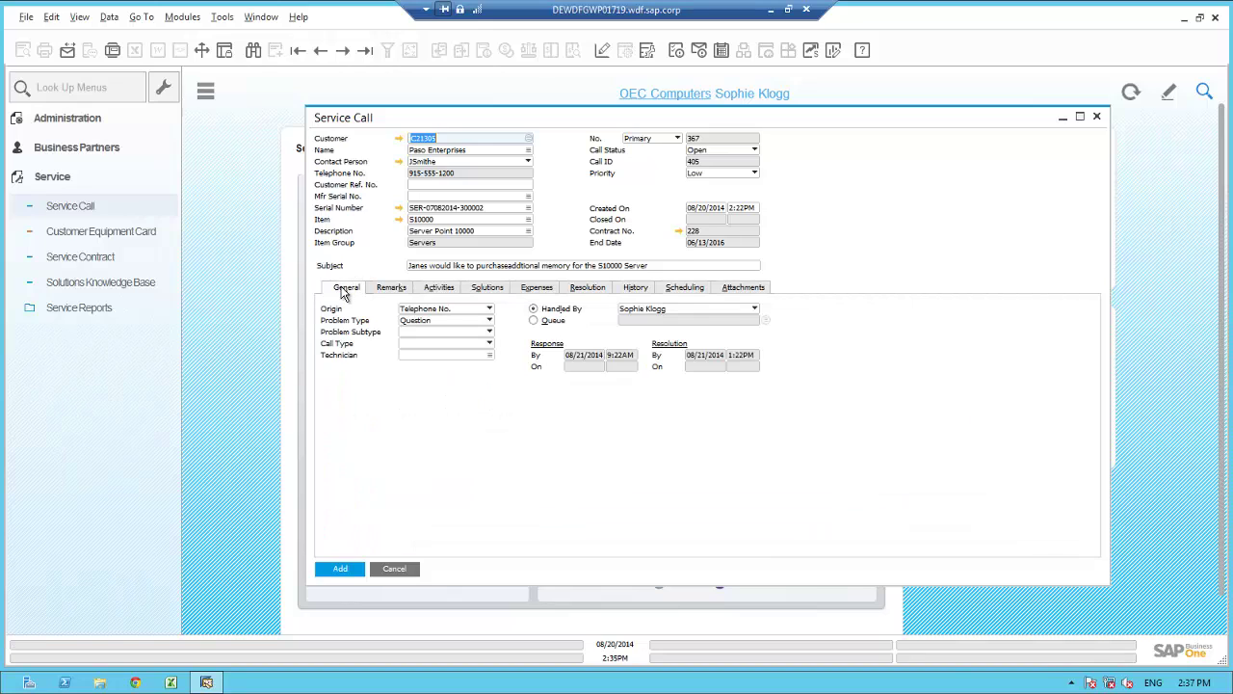
pyautogui.click(419, 345)
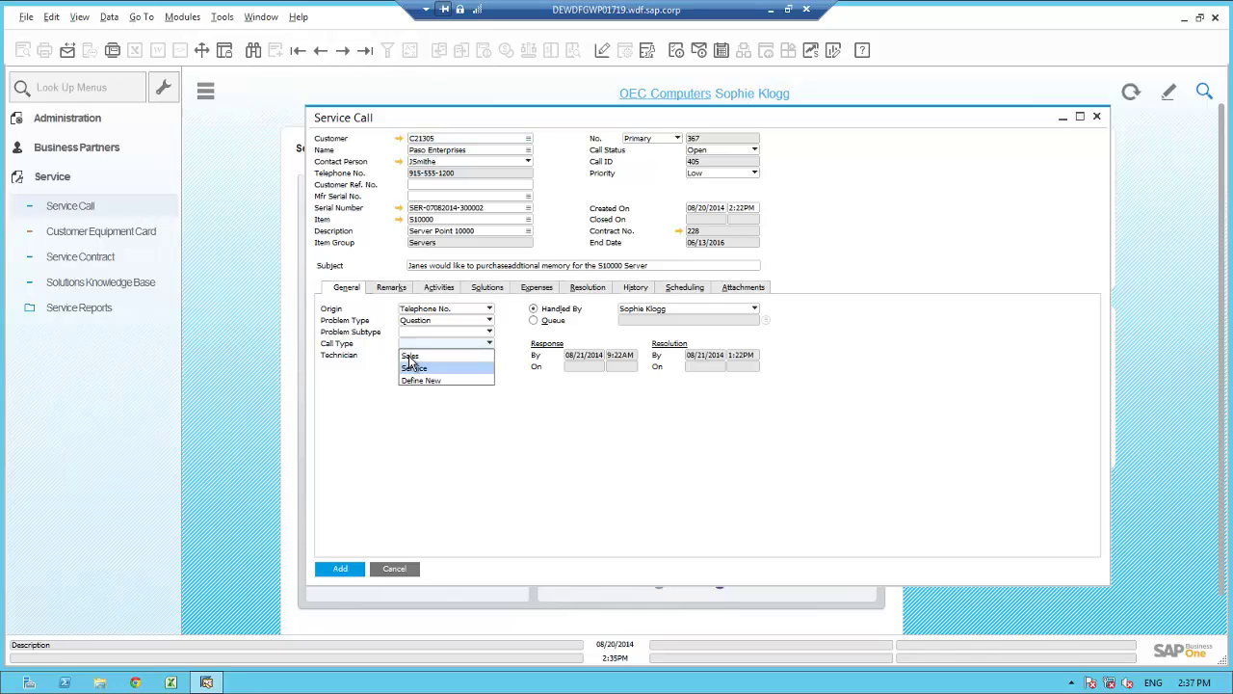
pyautogui.click(409, 356)
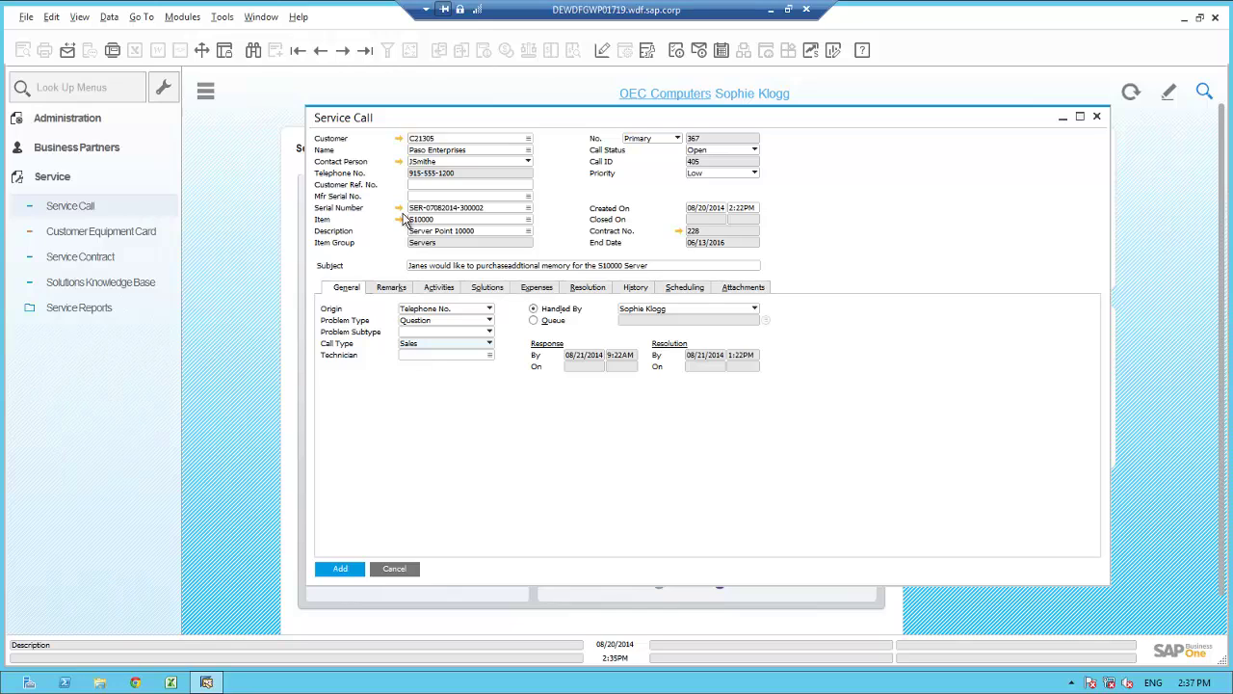
# Step: Enter a resolution saying the call is pending the sales employee's call about additional memory purchase, and set the call status to Pending
pyautogui.click(586, 287)
pyautogui.click(420, 335)
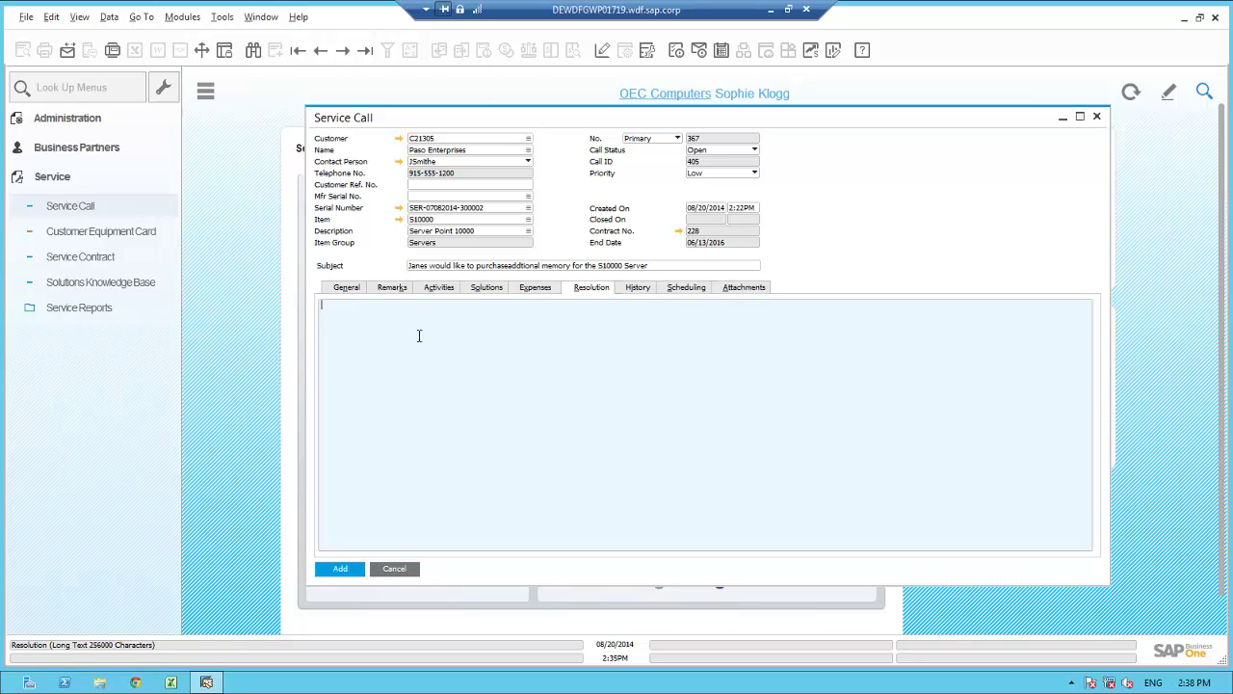
pyautogui.write('Set this call status to pending based on Kathryn calling Jane about addtional memory purchase')
pyautogui.write('.')
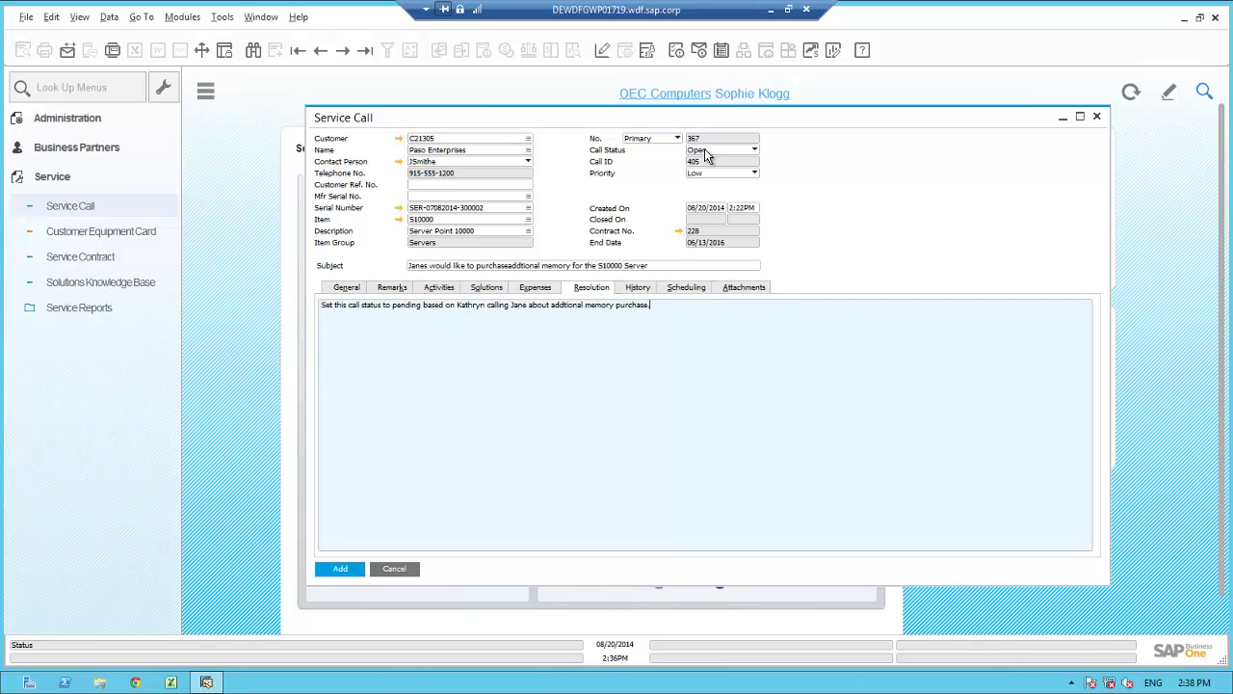
pyautogui.click(706, 154)
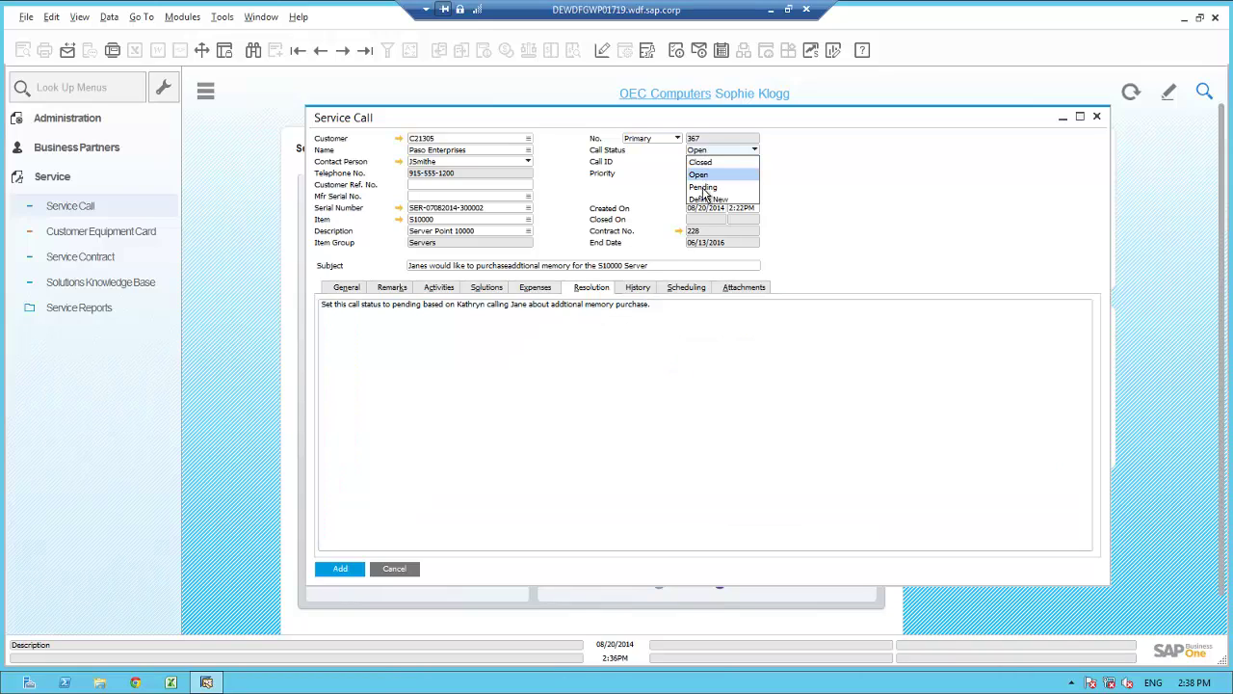
pyautogui.click(703, 187)
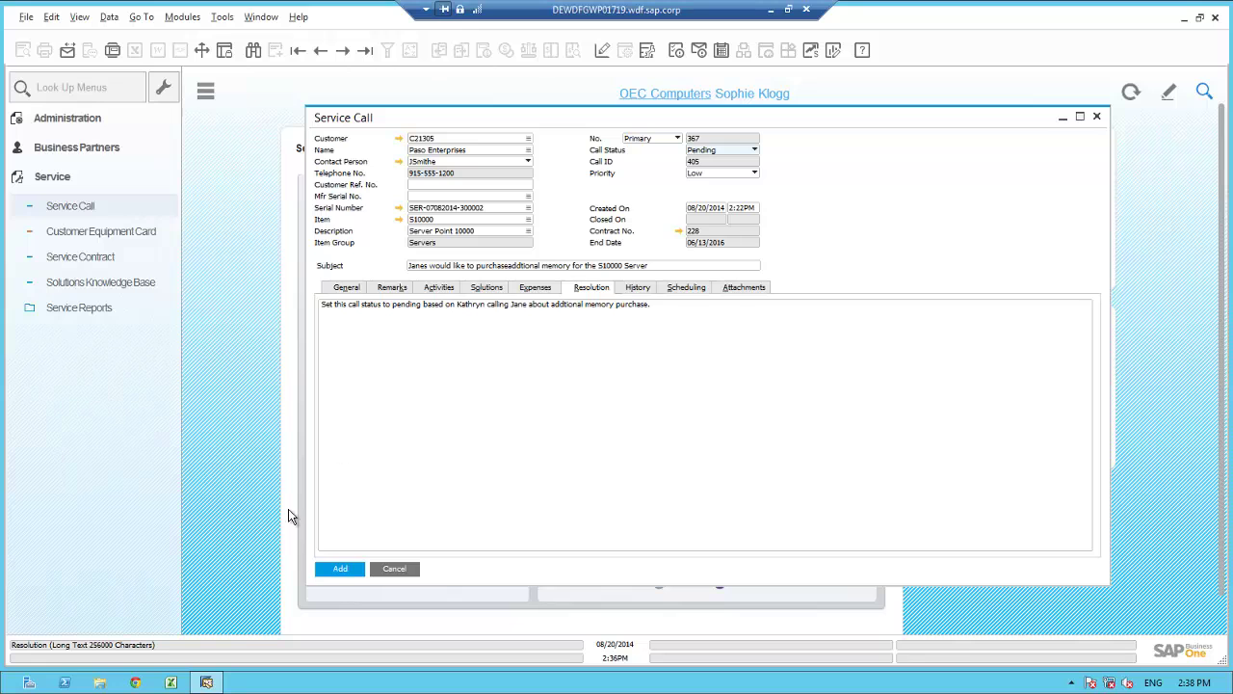
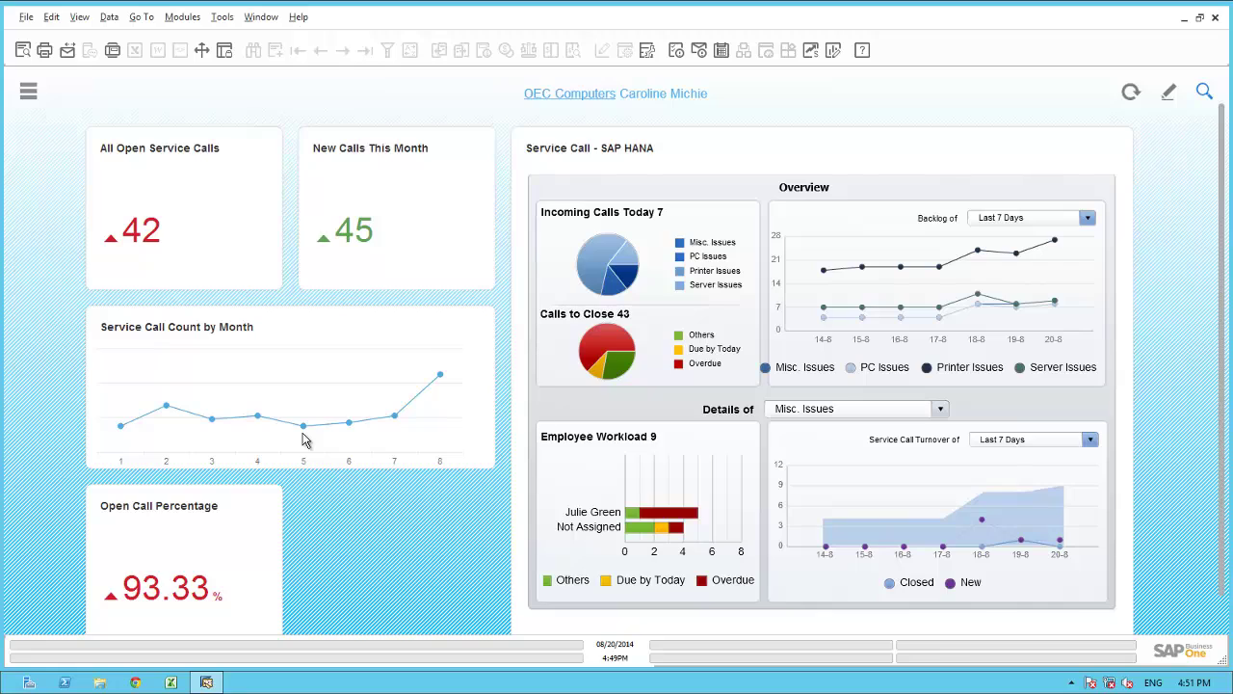
# Step: Examine the monthly service call count, the overdue share of calls to close and the backlog of the Last 4 Weeks
pyautogui.moveTo(441, 379)
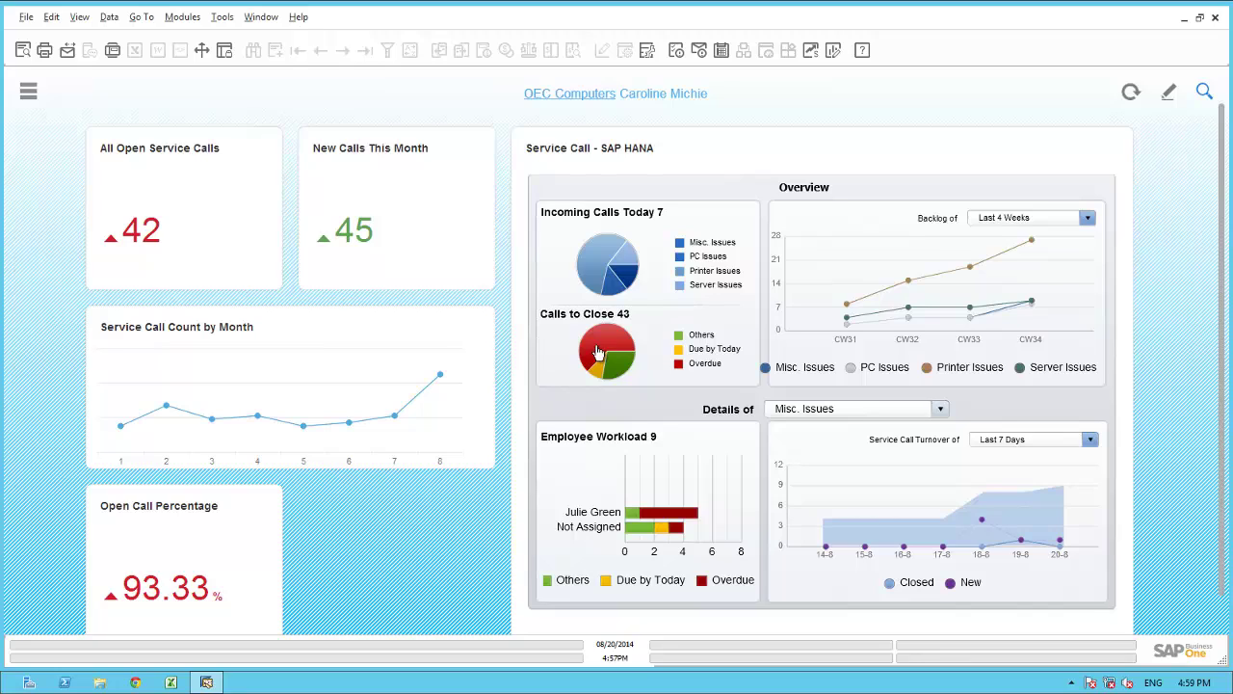
pyautogui.moveTo(597, 353)
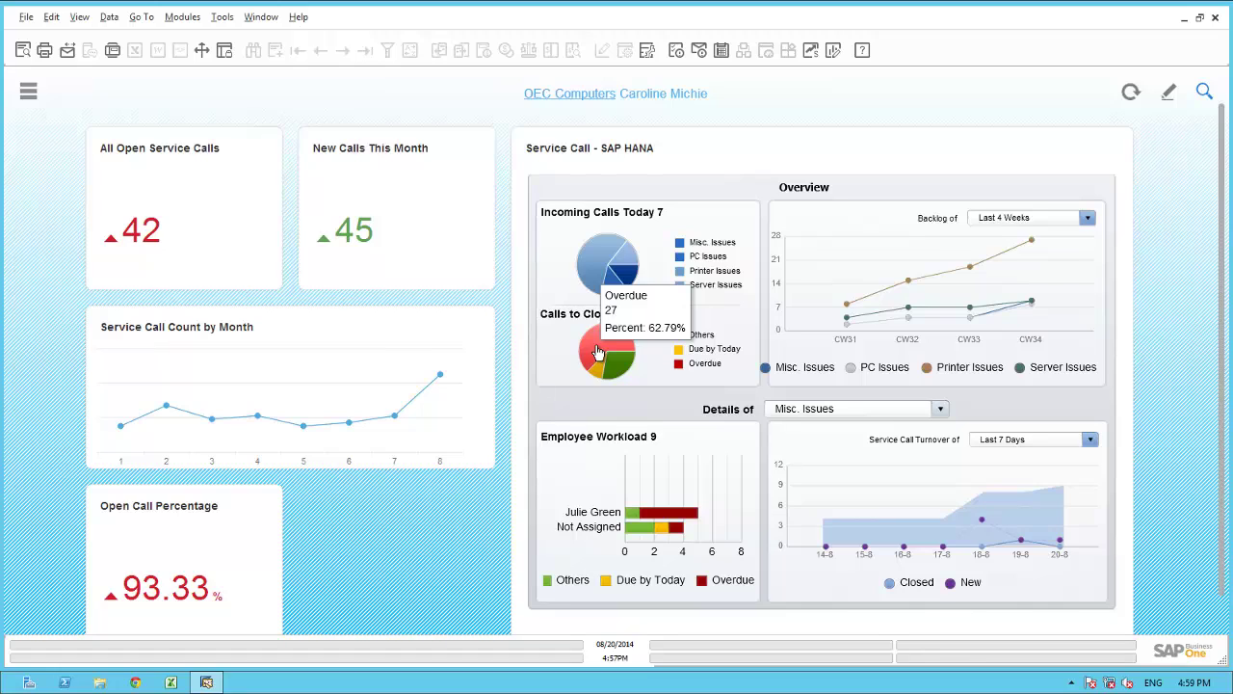
pyautogui.click(1087, 219)
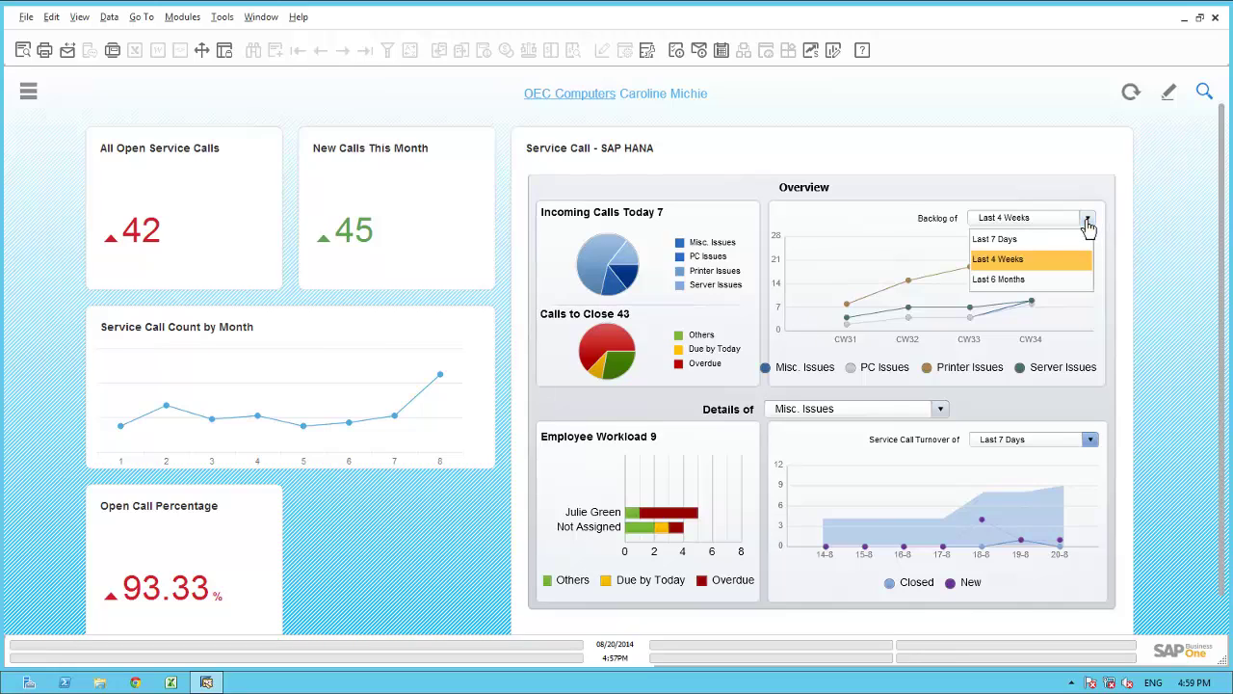
pyautogui.click(1023, 266)
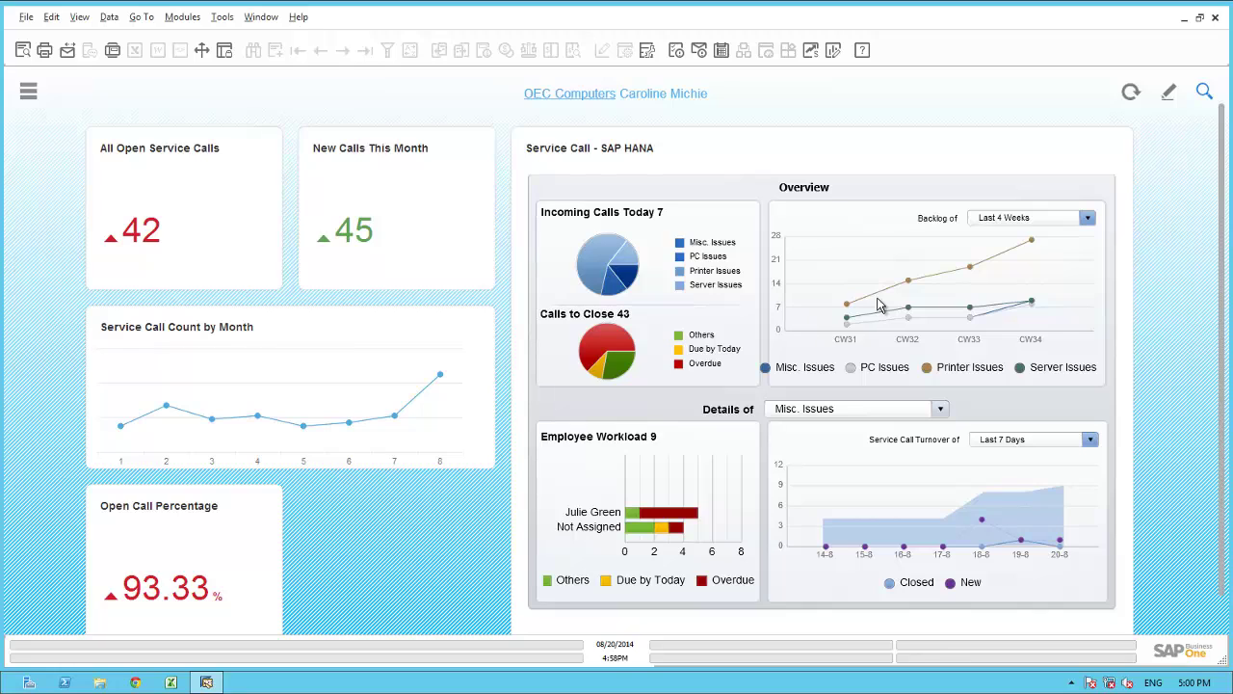
# Step: Compare the employee workload and service call turnover for PC Issues and Printer Issues on the dashboard
pyautogui.click(942, 412)
pyautogui.click(853, 424)
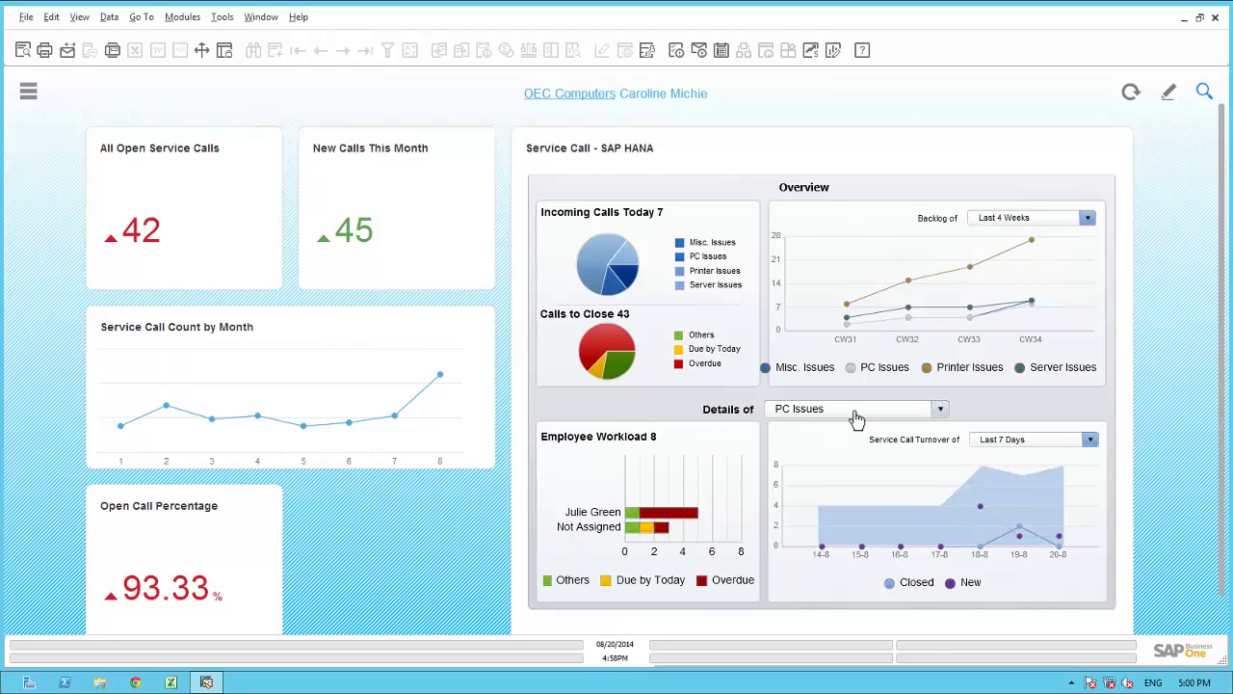
pyautogui.click(859, 414)
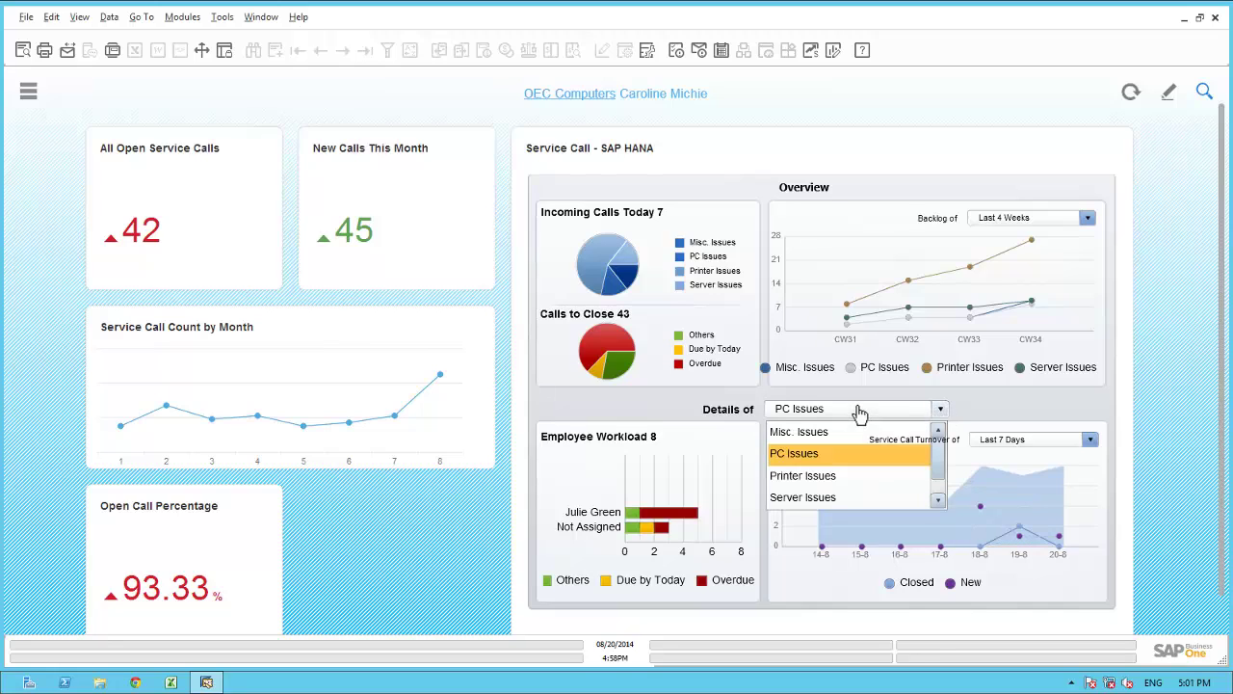
pyautogui.click(806, 478)
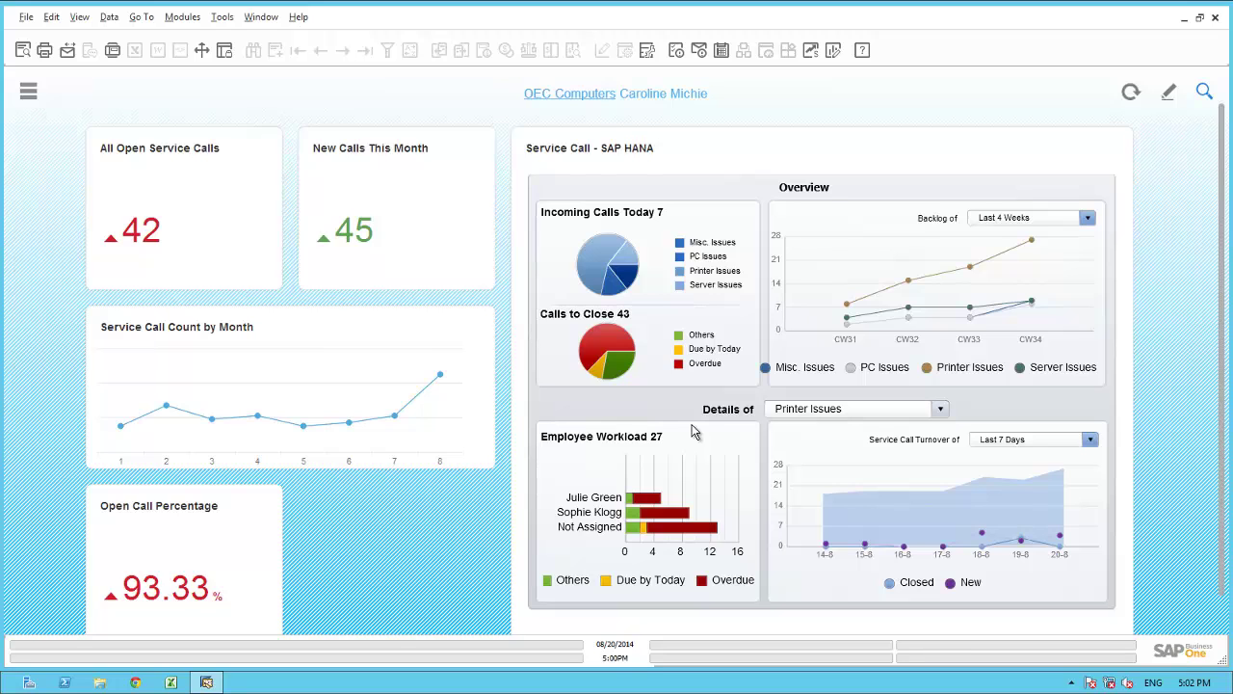
# Step: Run the Service Calls by Queue report for calls with status Open, and open the first call in the Printers queue
pyautogui.click(28, 91)
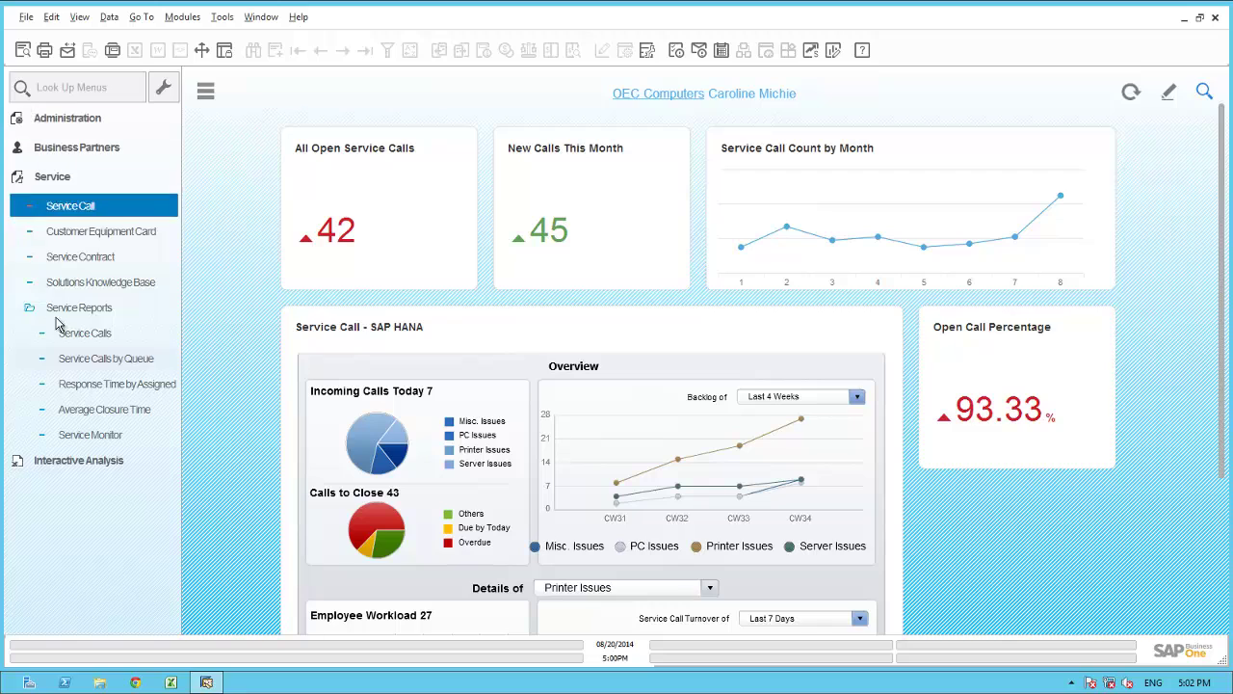
pyautogui.click(93, 360)
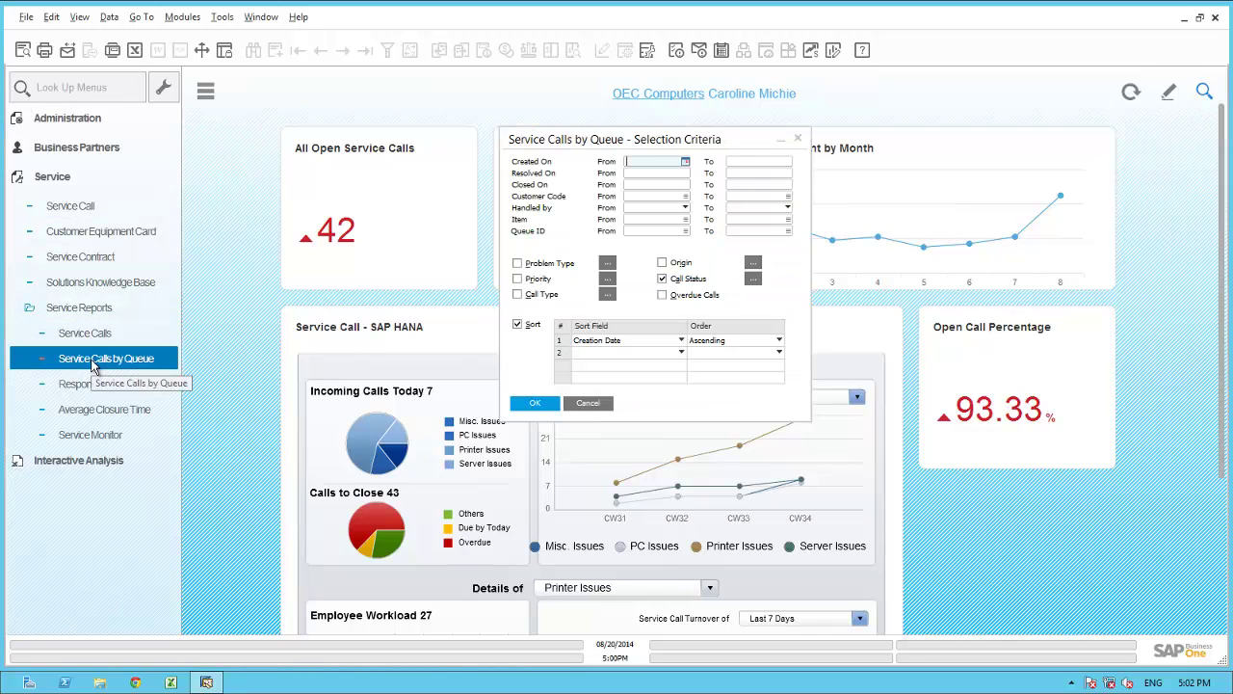
pyautogui.click(754, 279)
pyautogui.click(735, 302)
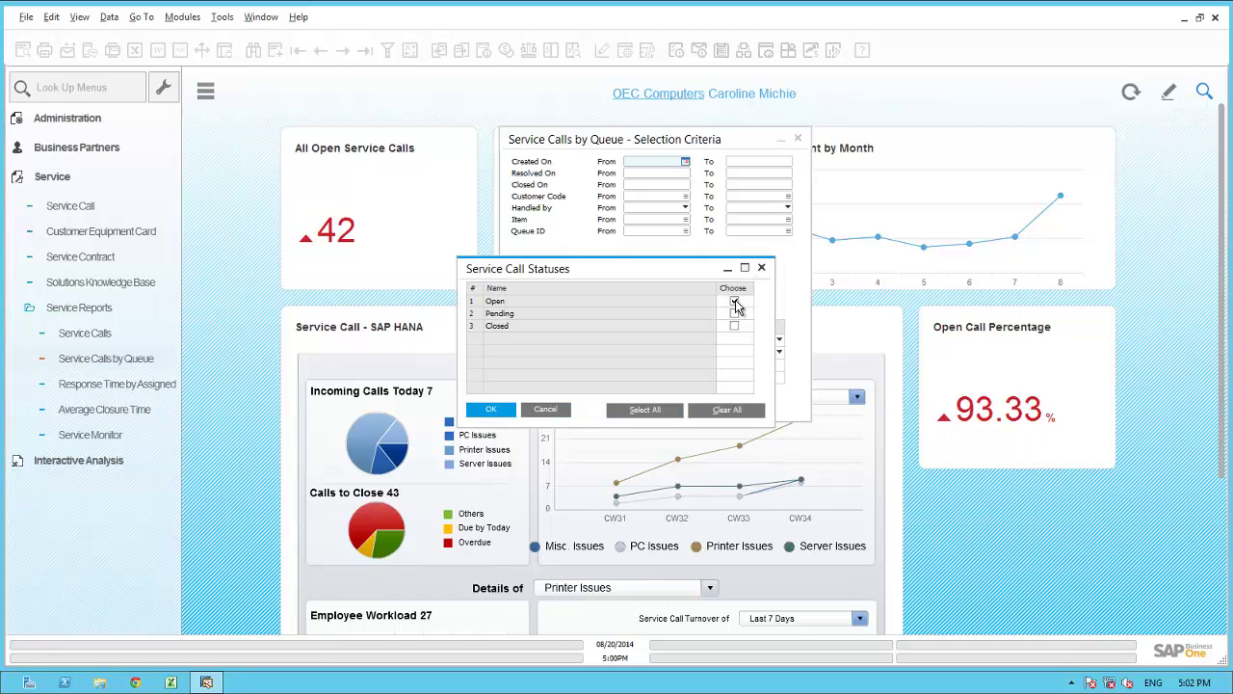
pyautogui.click(492, 409)
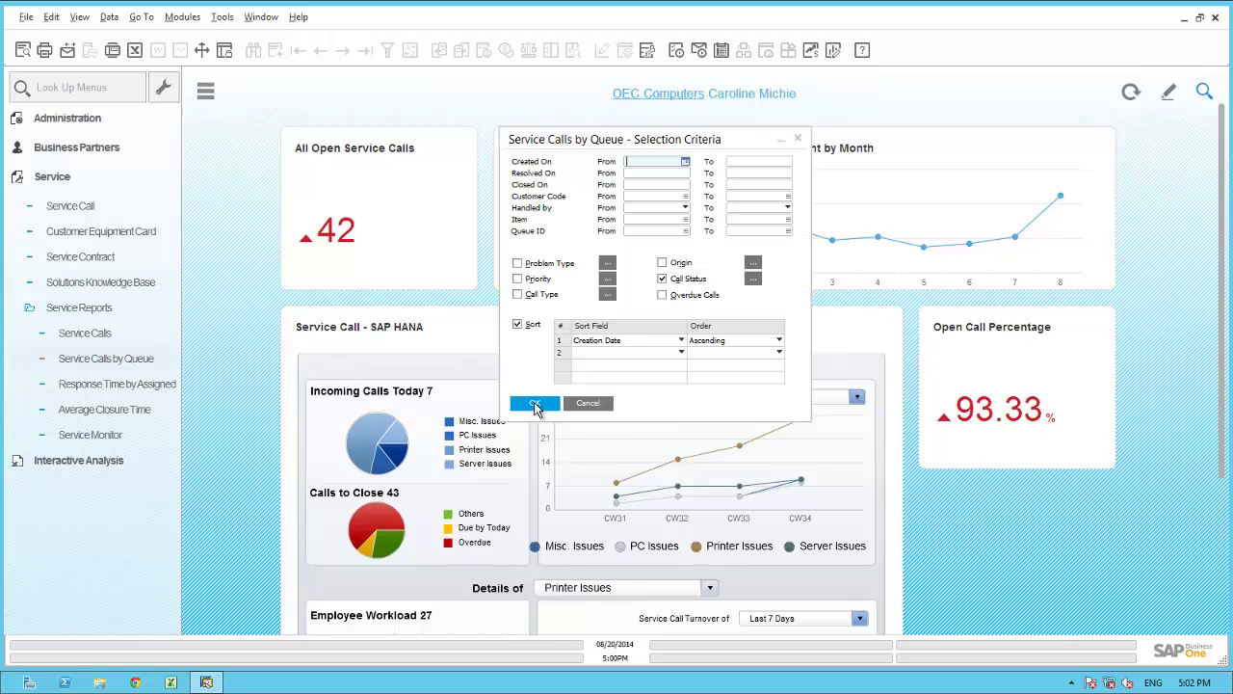
pyautogui.click(536, 404)
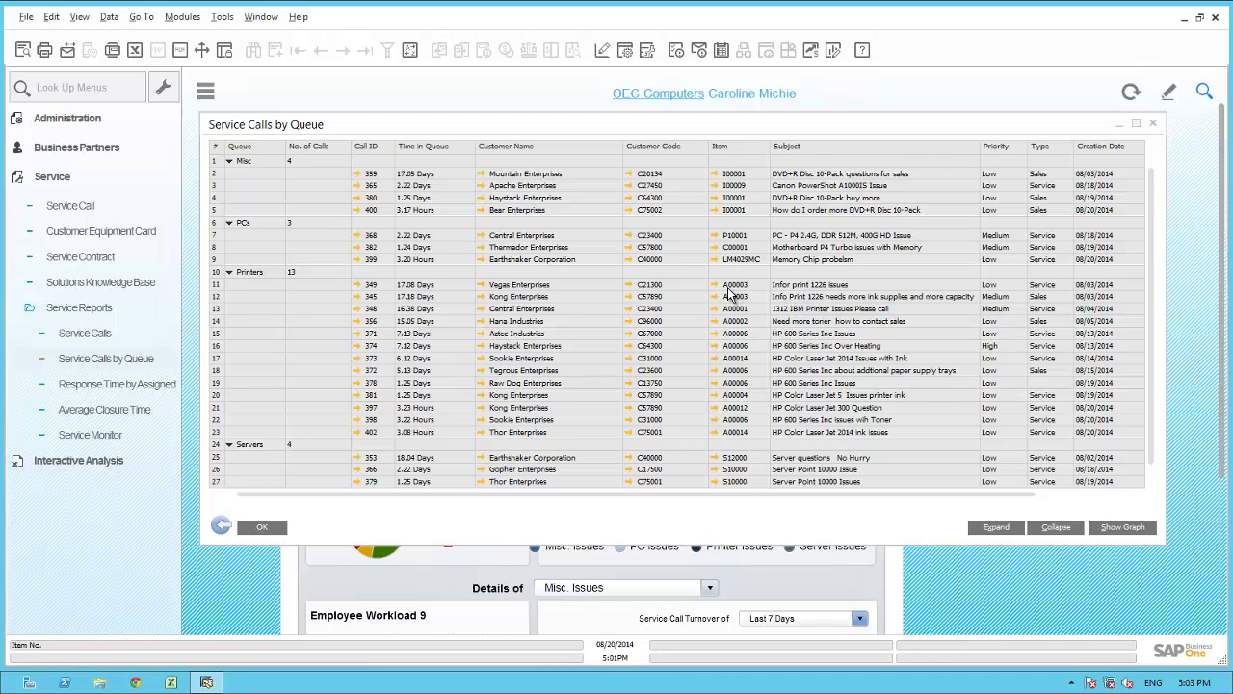
pyautogui.click(357, 285)
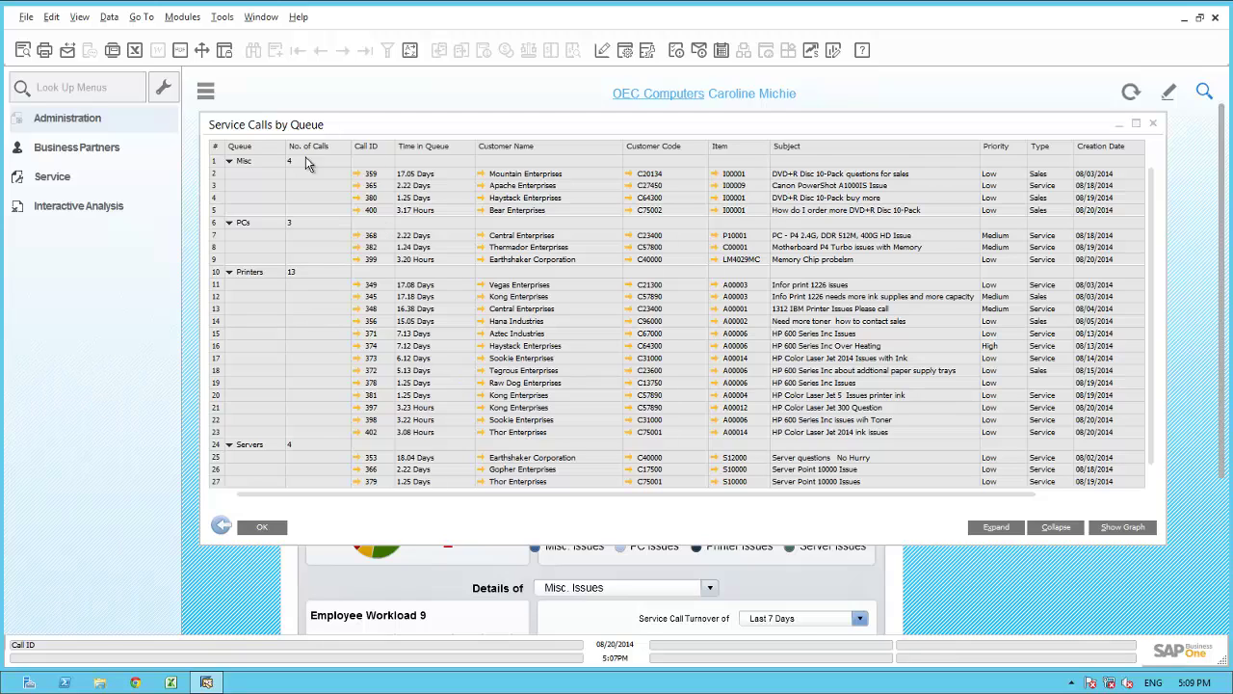
# Step: Open the setup of service queues and bring up the member list of the Printers queue
pyautogui.click(100, 127)
pyautogui.click(60, 171)
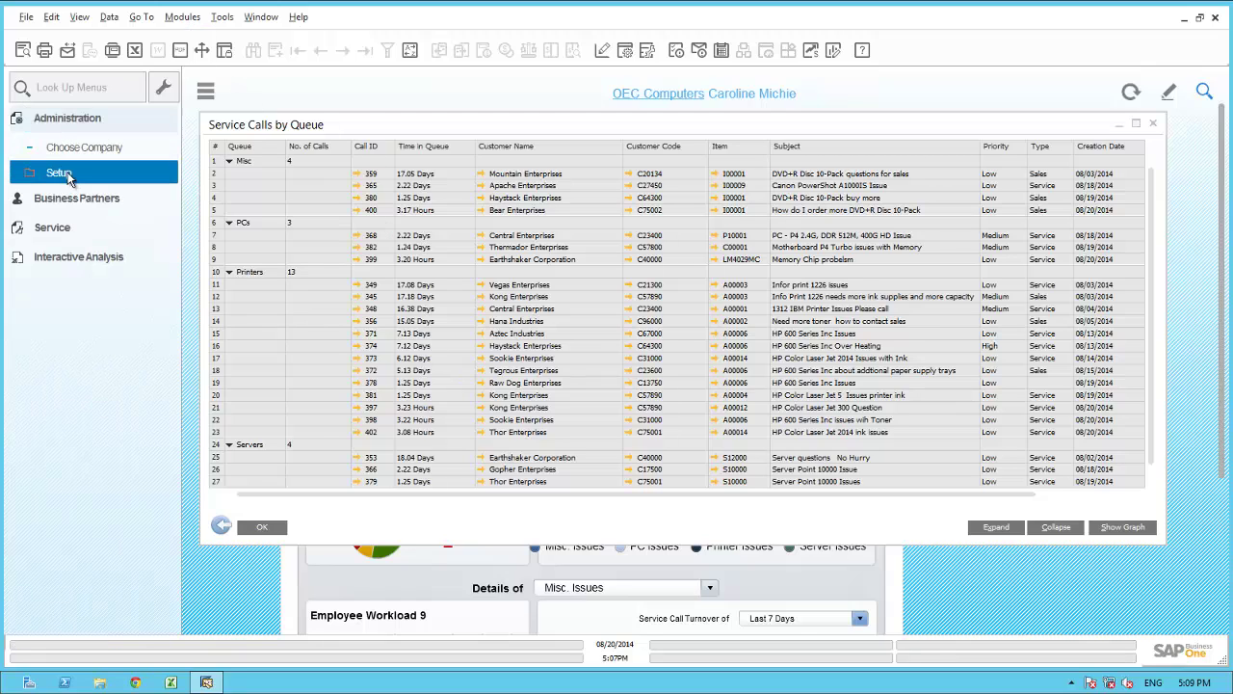
pyautogui.click(64, 225)
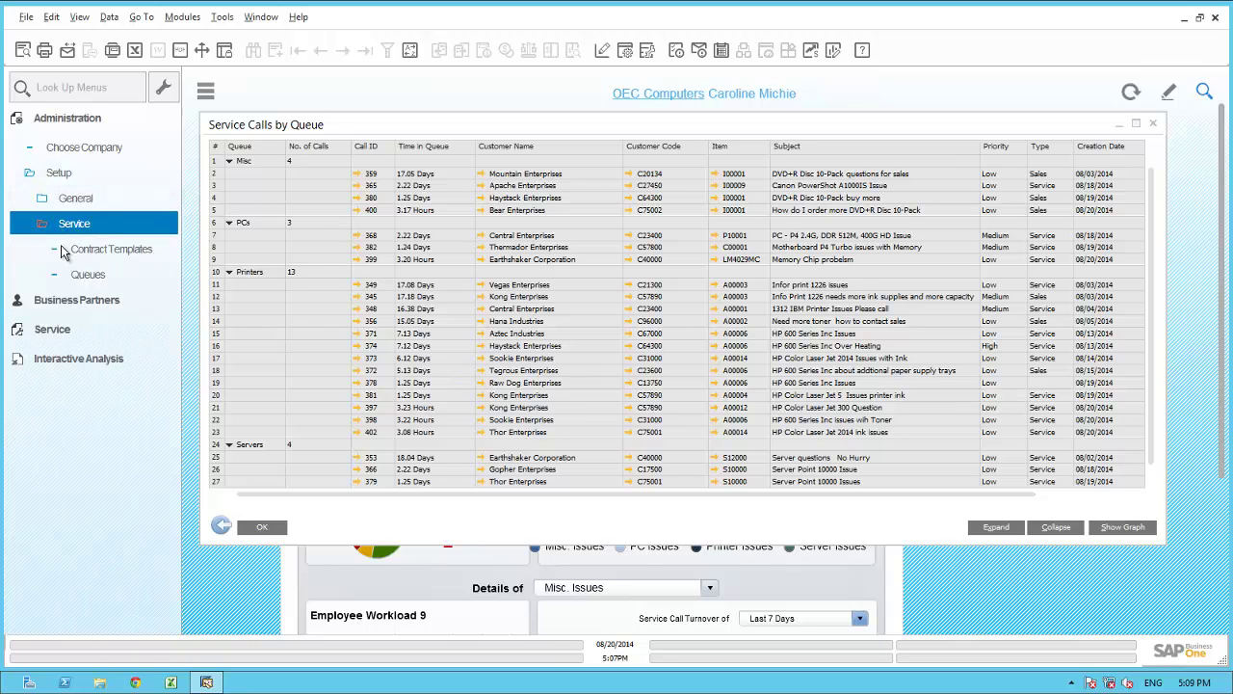
pyautogui.click(86, 273)
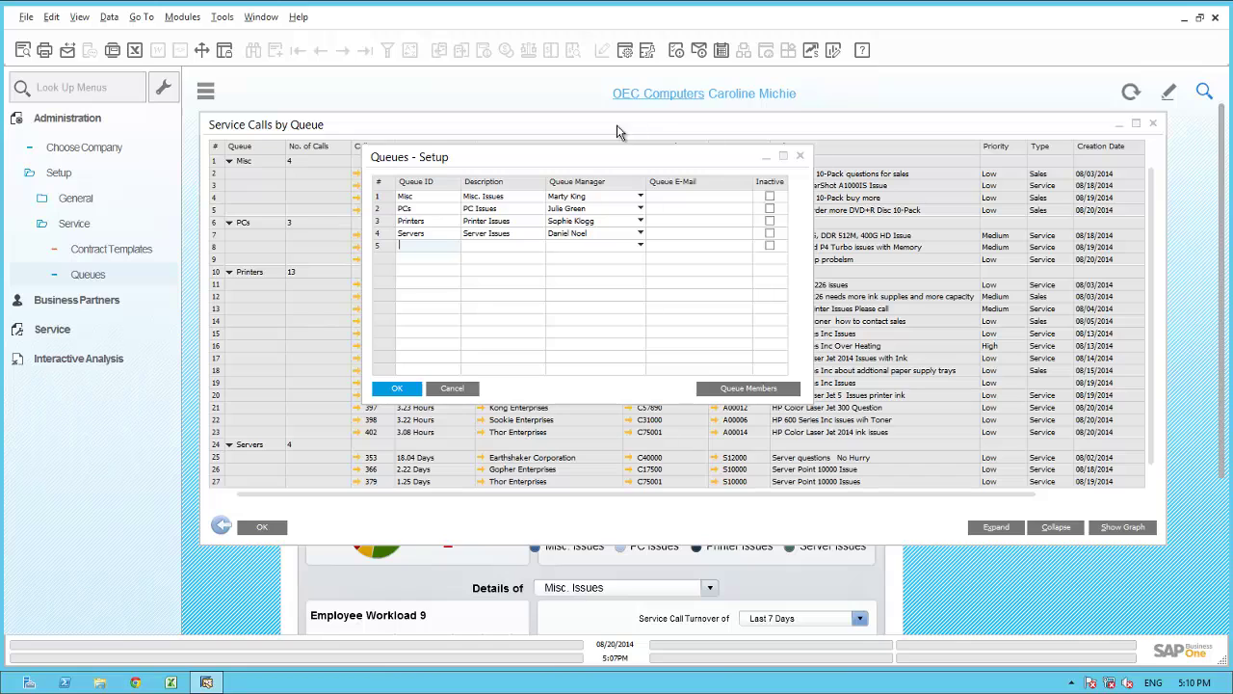
pyautogui.doubleClick(386, 225)
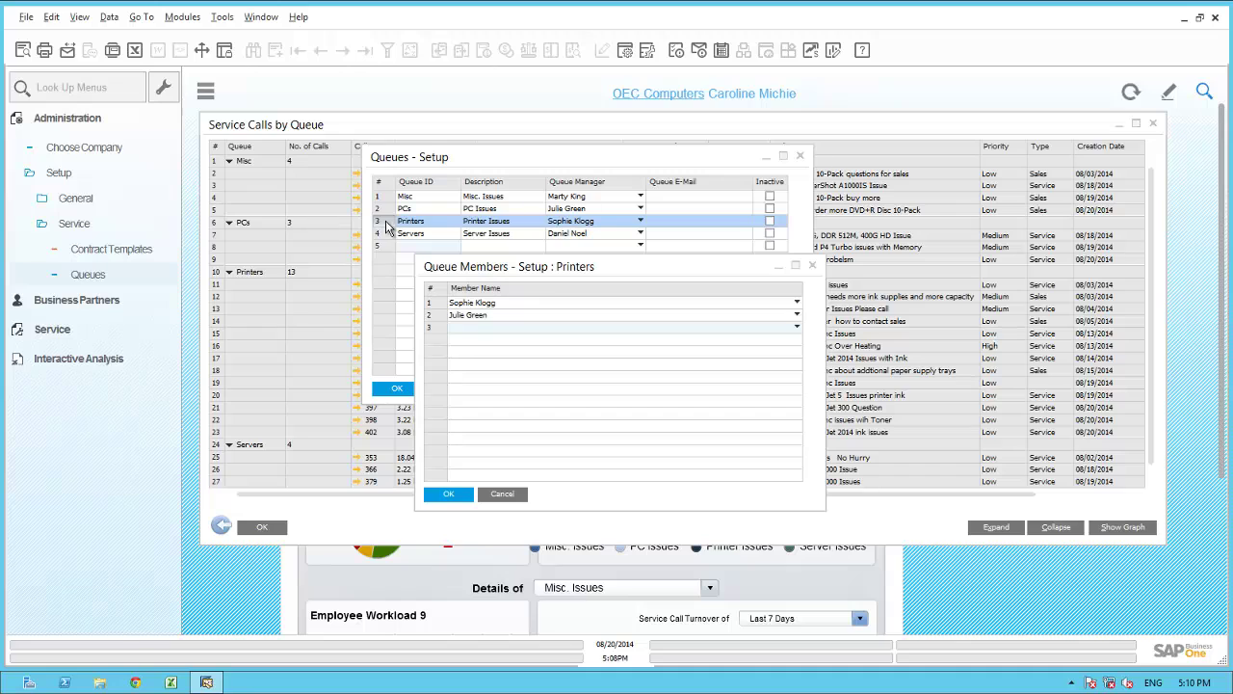
# Step: Add the Servers queue's manager and the logged-in user as members of the Printers queue, and update the queue setup
pyautogui.click(797, 328)
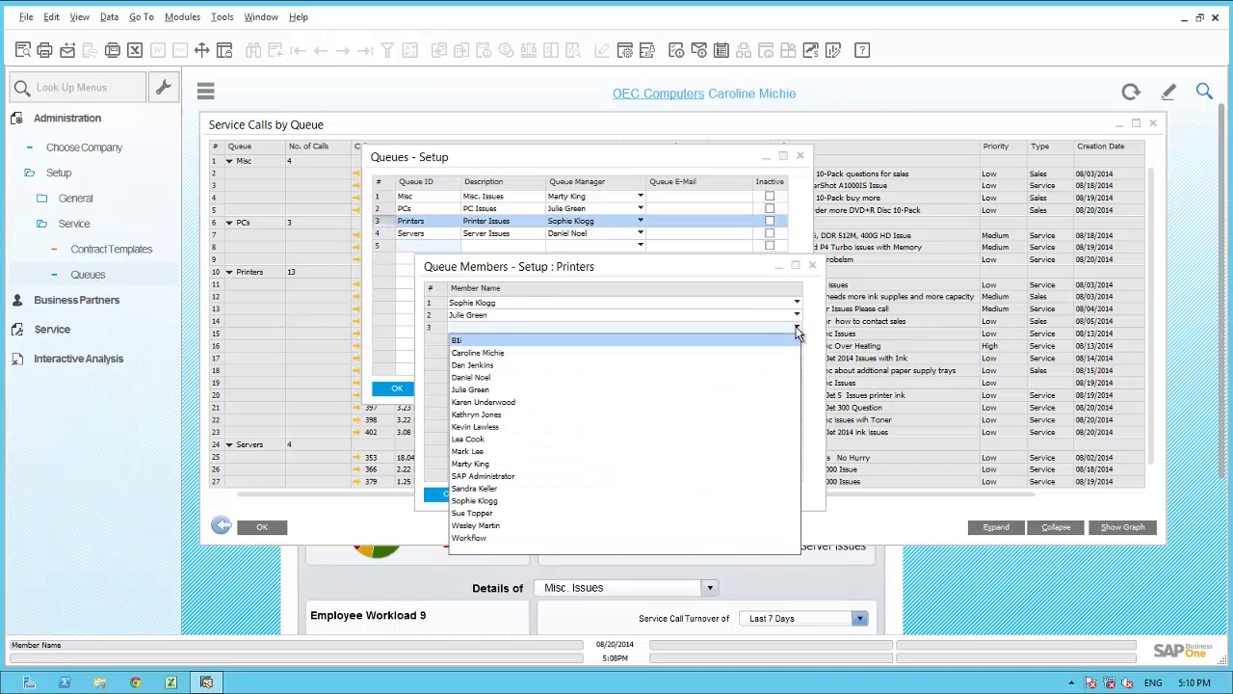
pyautogui.click(482, 378)
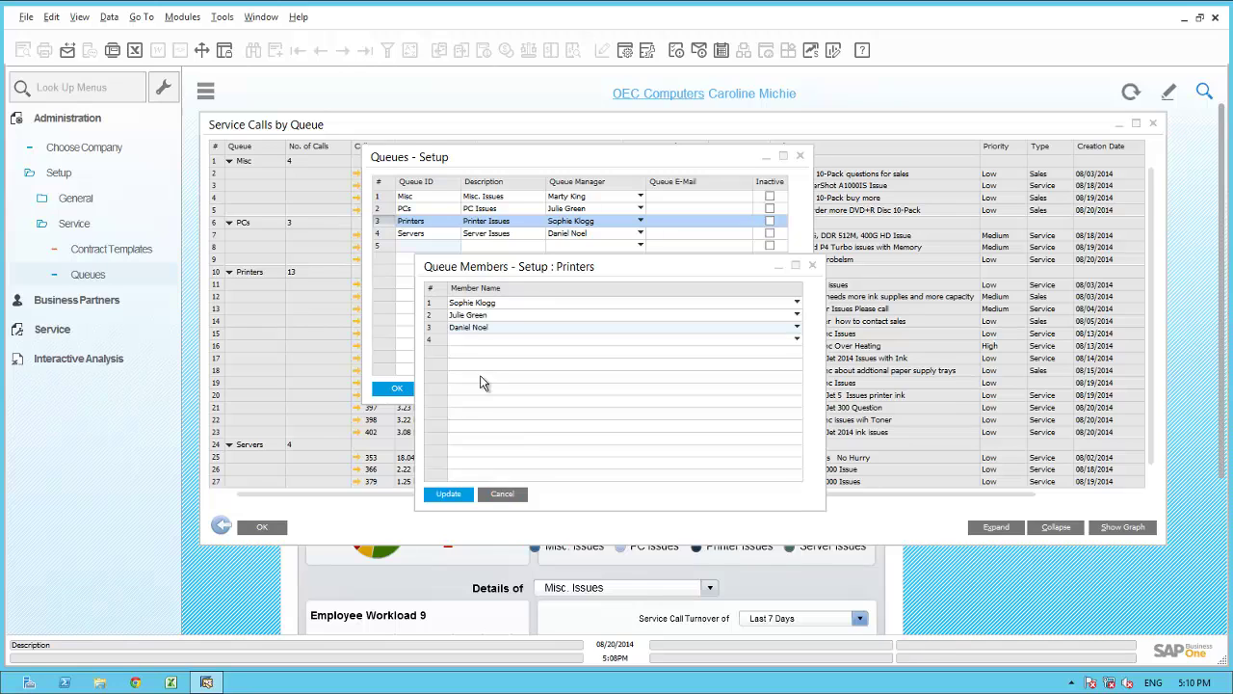
pyautogui.click(482, 339)
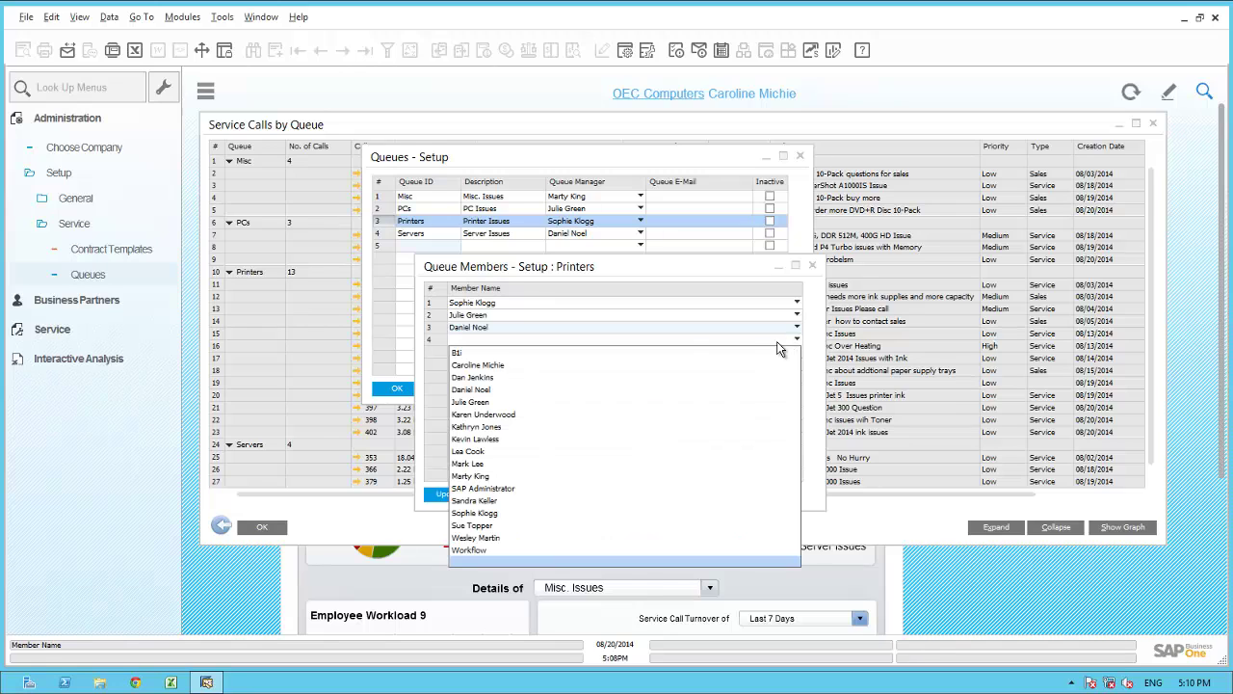
pyautogui.click(482, 367)
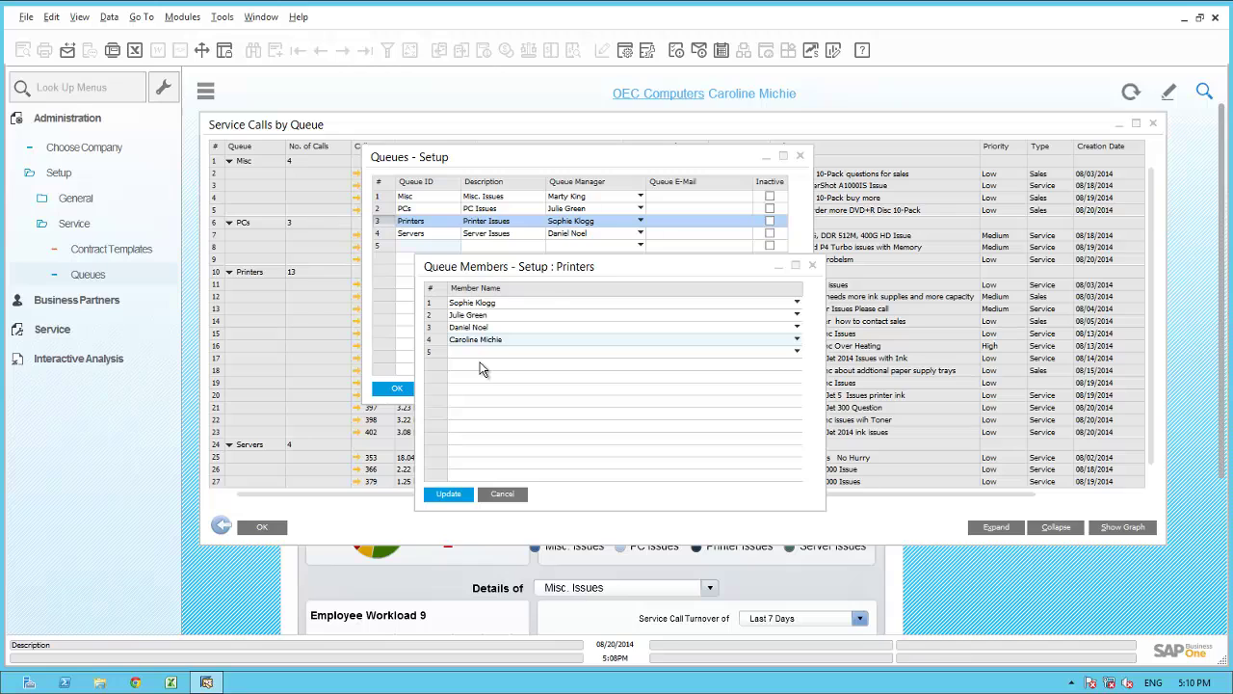
pyautogui.click(448, 493)
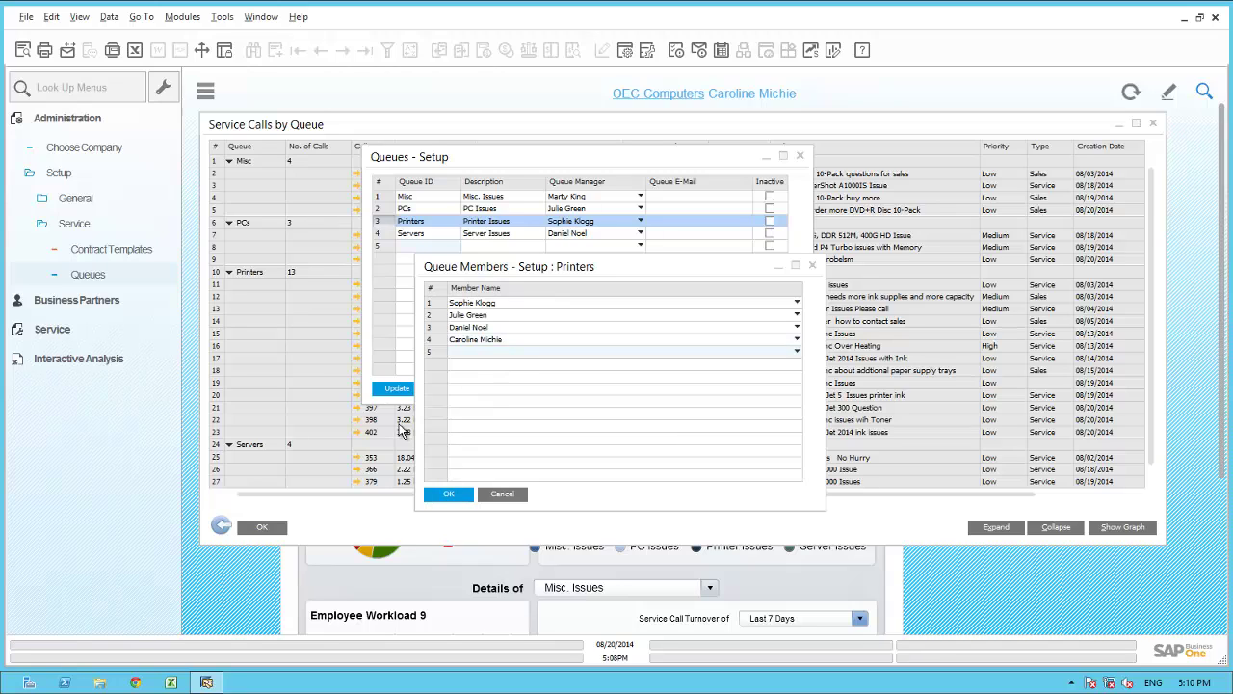
pyautogui.click(448, 493)
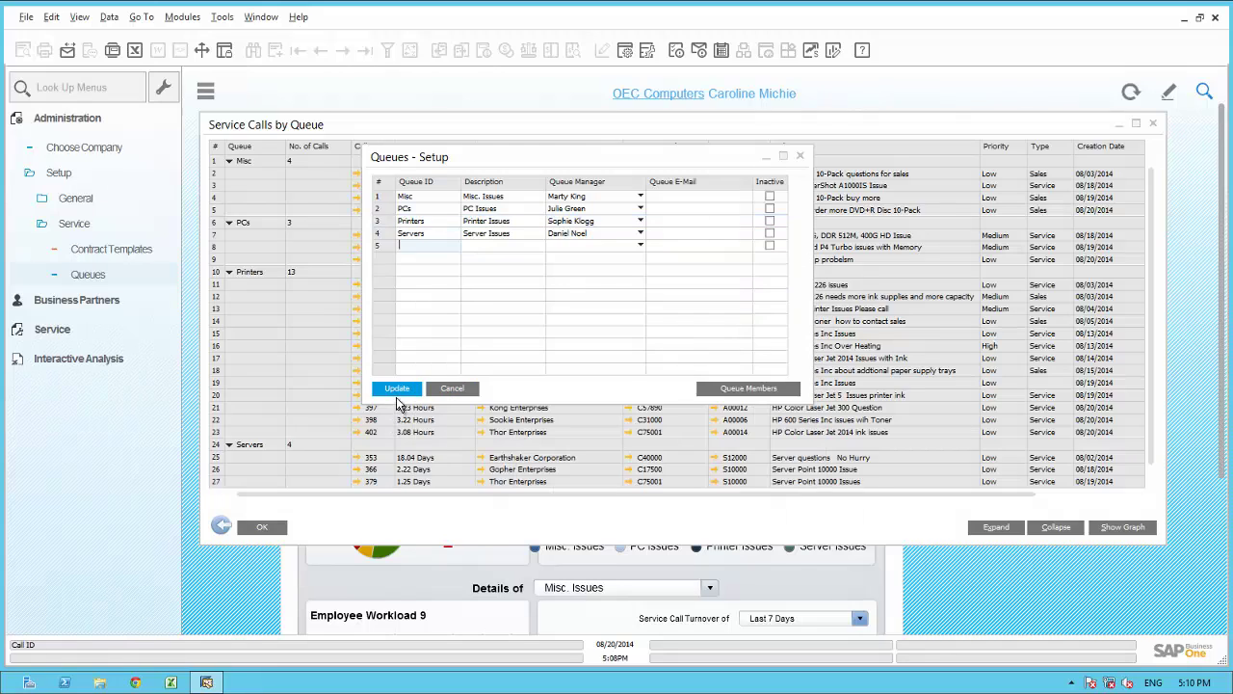
pyautogui.click(397, 390)
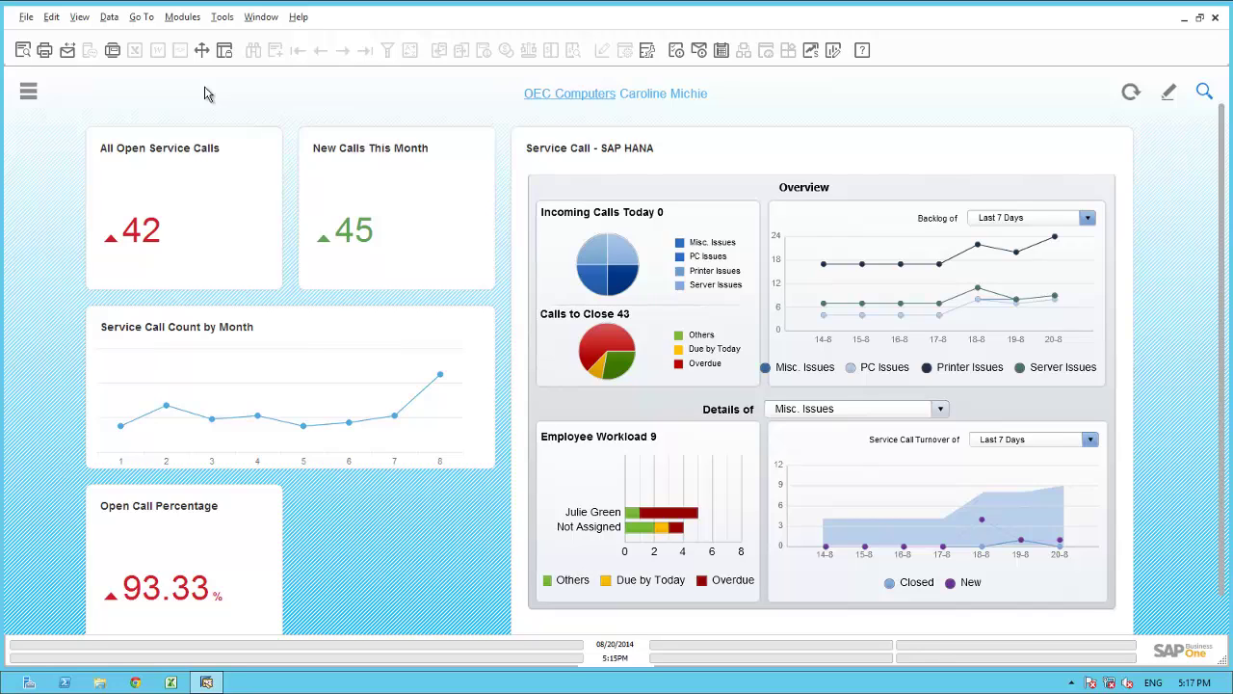
# Step: Search the widgets gallery for "printer" and add the Open Printer Service Calls indicator to the dashboard, finishing the dashboard edit
pyautogui.click(1170, 94)
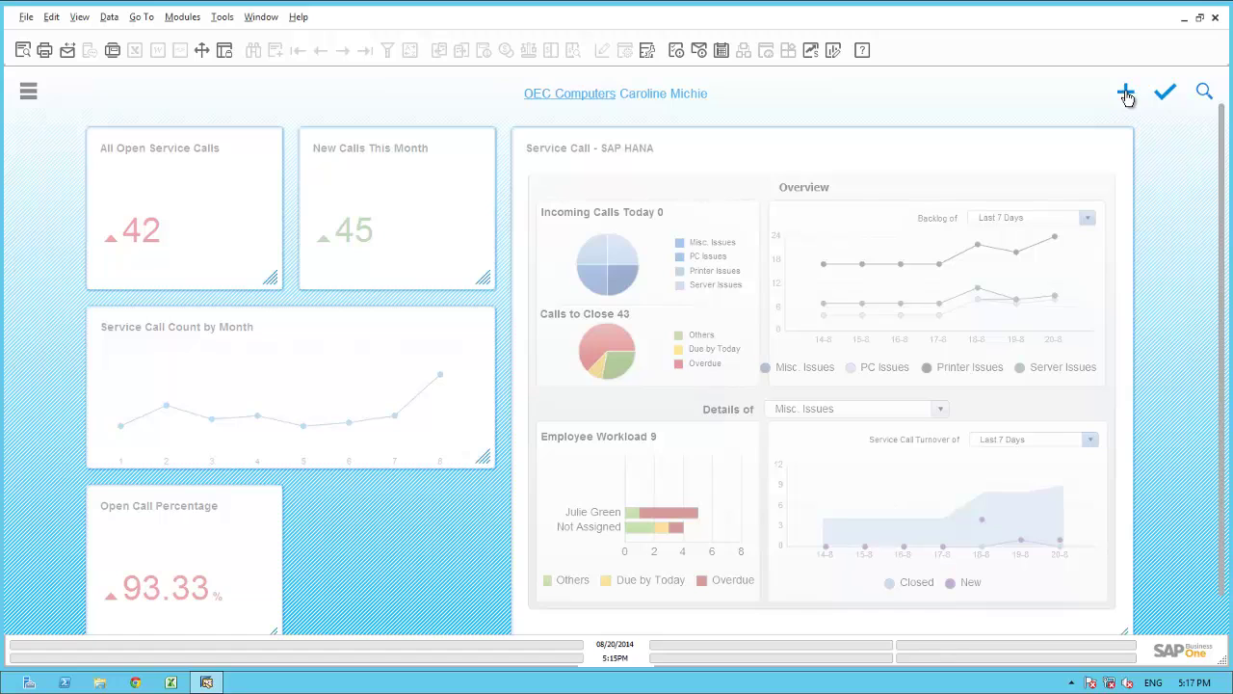
pyautogui.click(1127, 93)
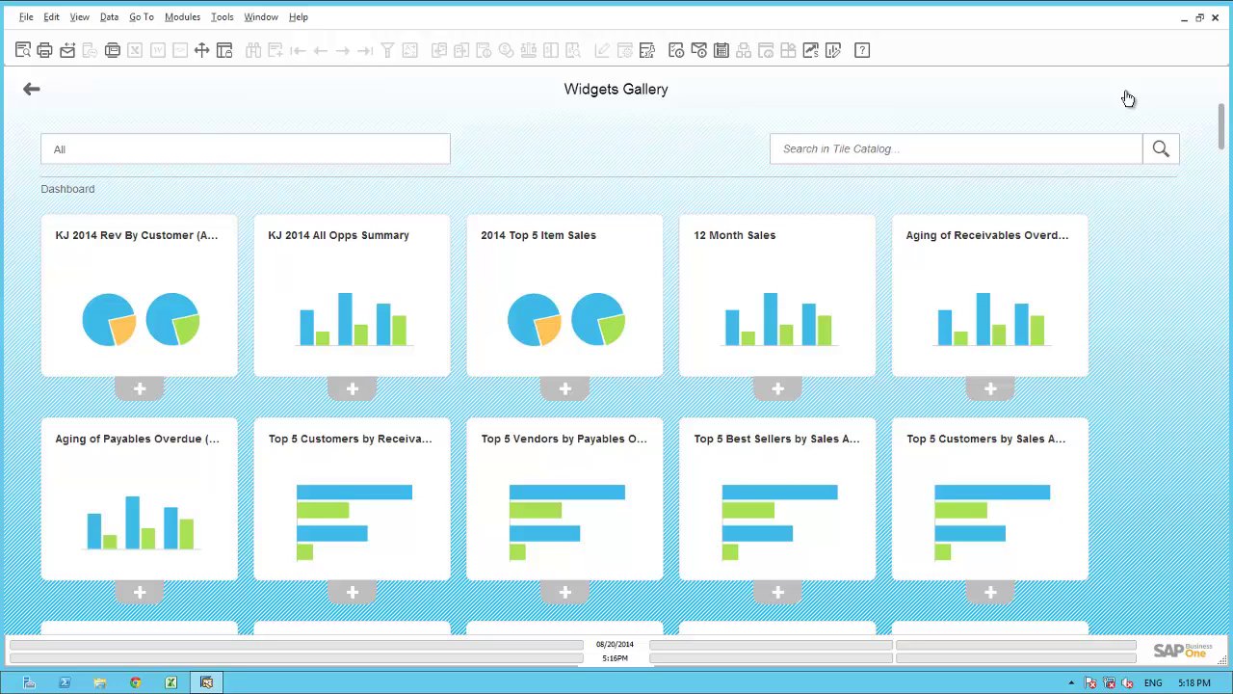
pyautogui.click(945, 147)
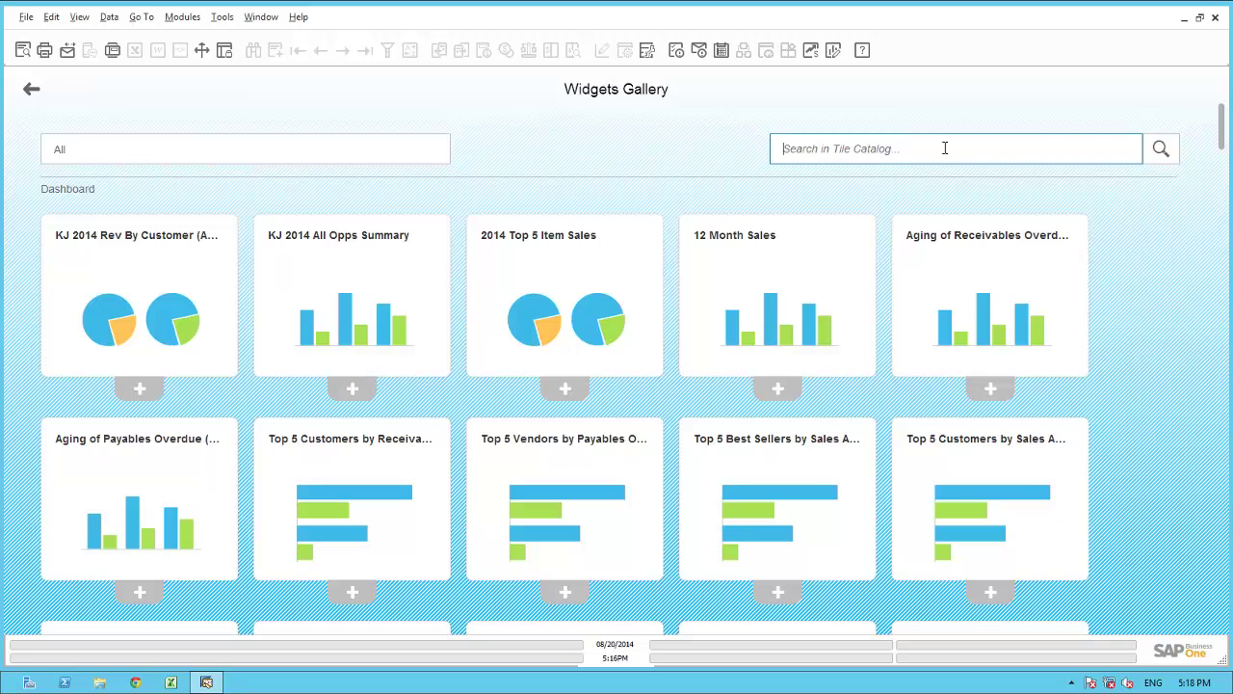
pyautogui.write('printer')
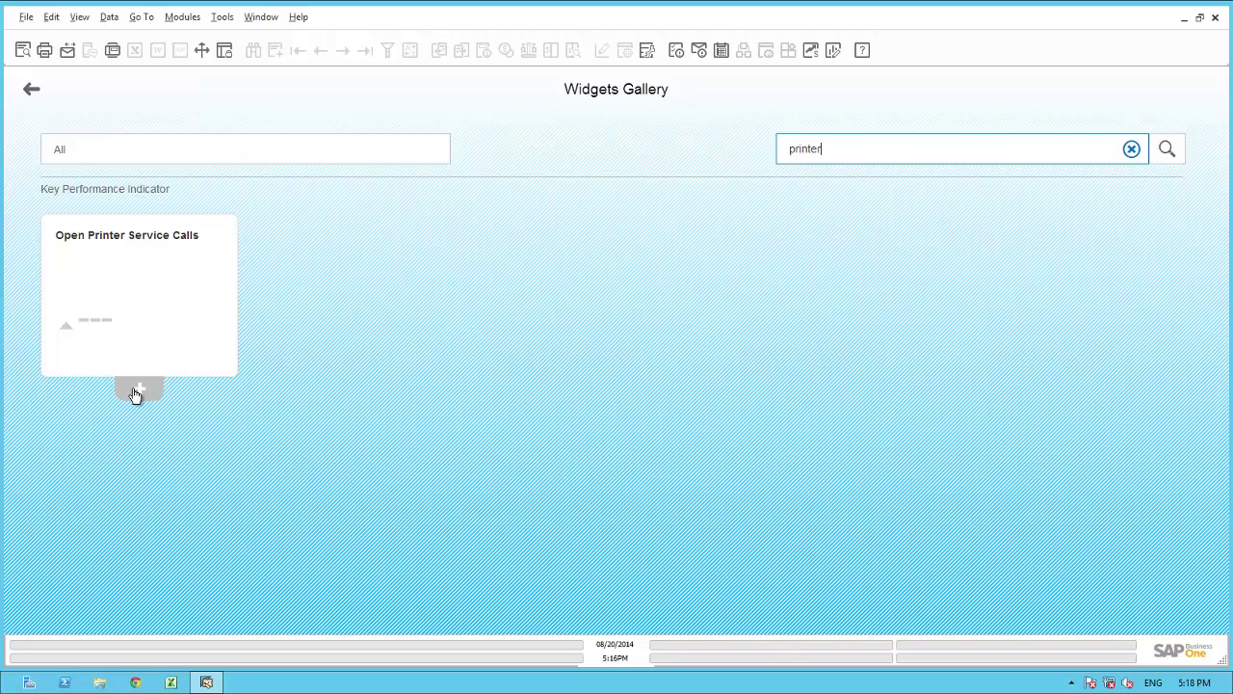
pyautogui.click(137, 391)
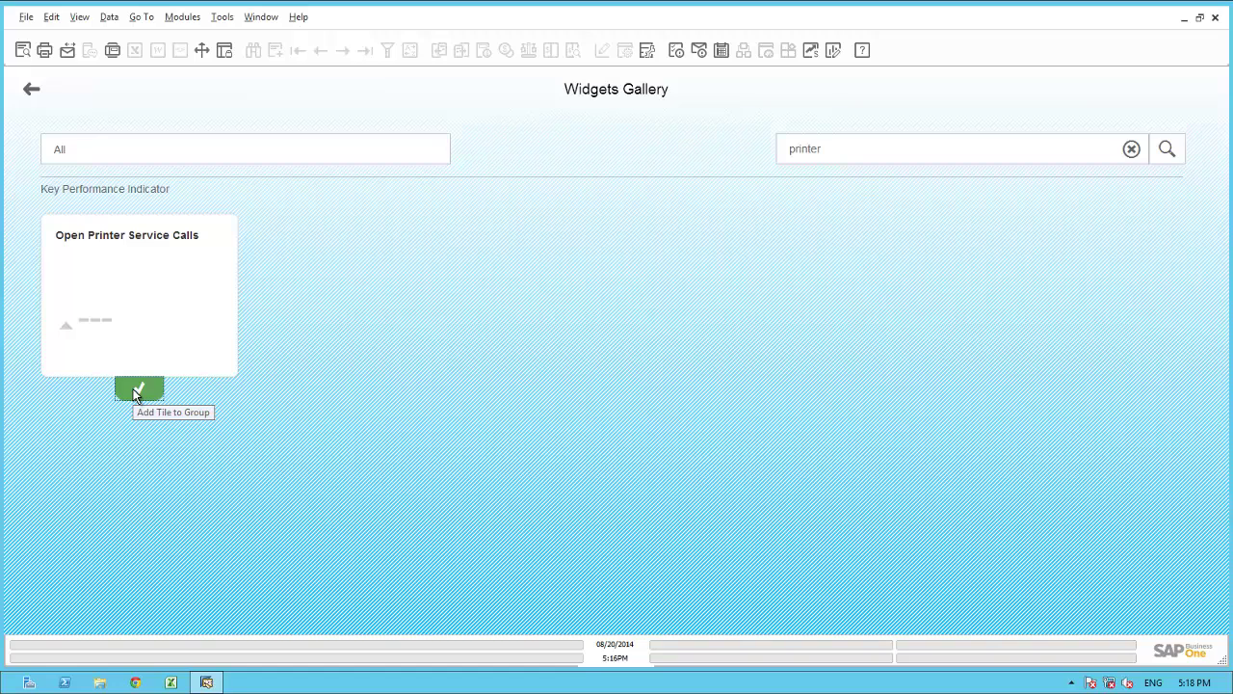
pyautogui.click(31, 93)
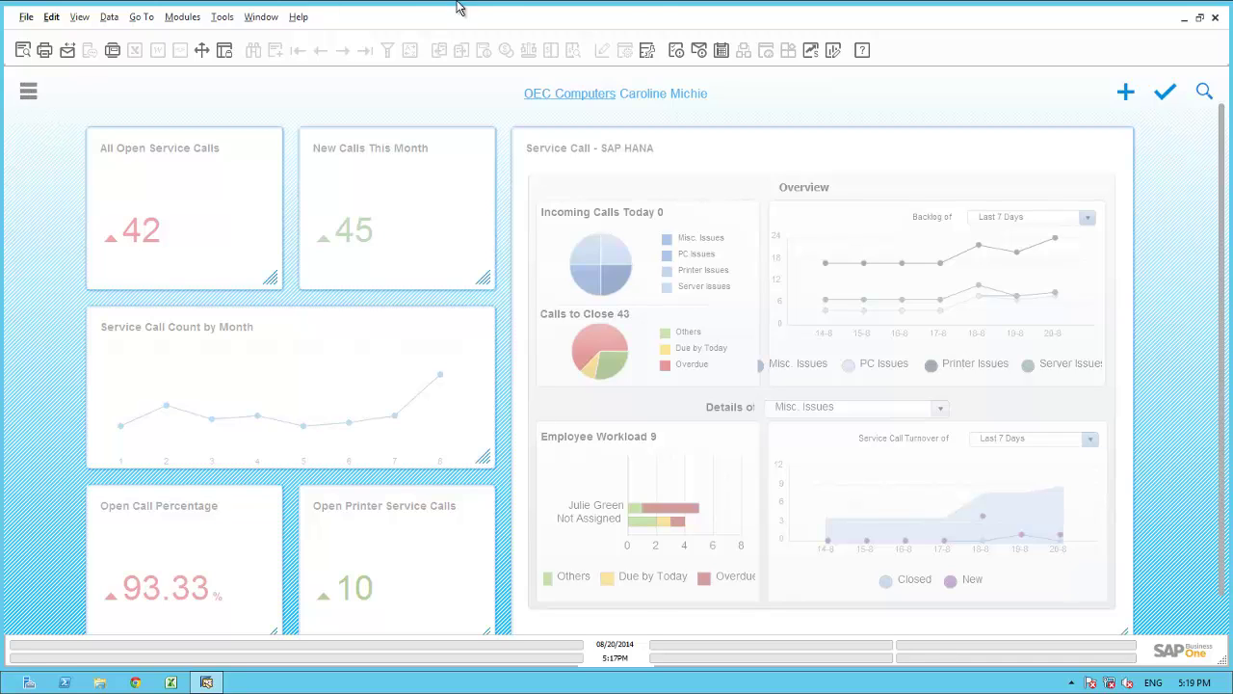
pyautogui.click(1166, 93)
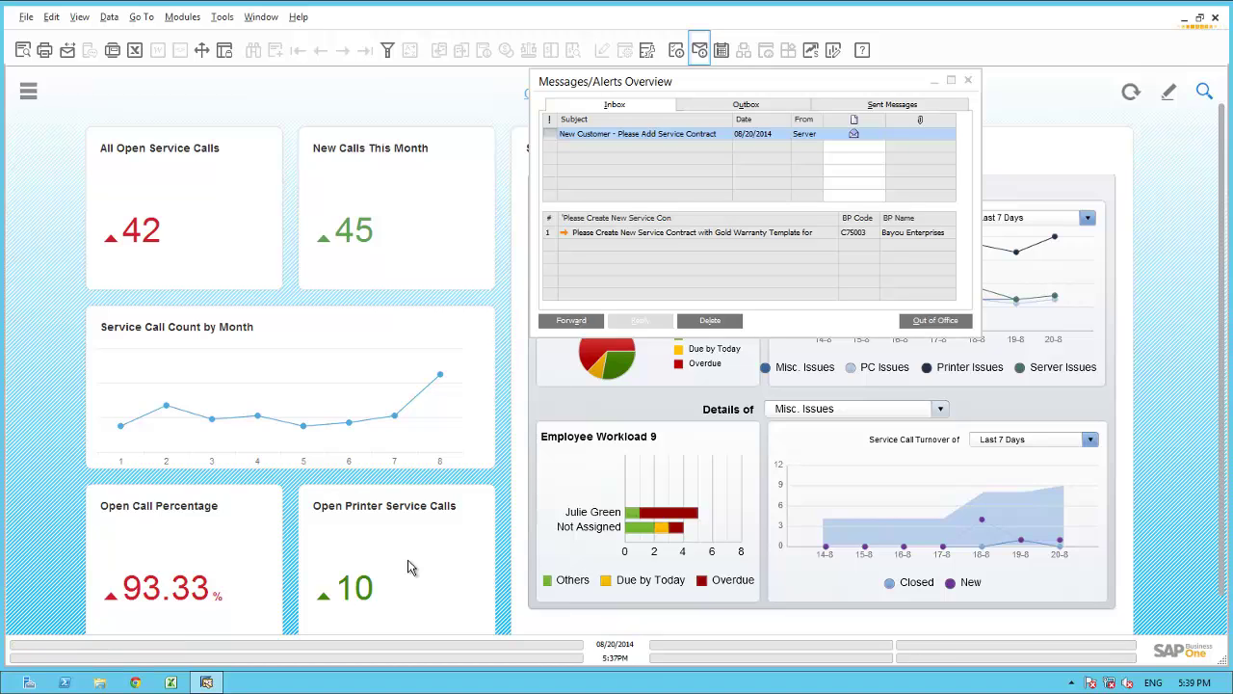
# Step: Copy the company name Bayou Enterprises from the business partner record linked to the service contract alert, and close that record
pyautogui.press('Tab')
pyautogui.hotkey('shift', 'F10')
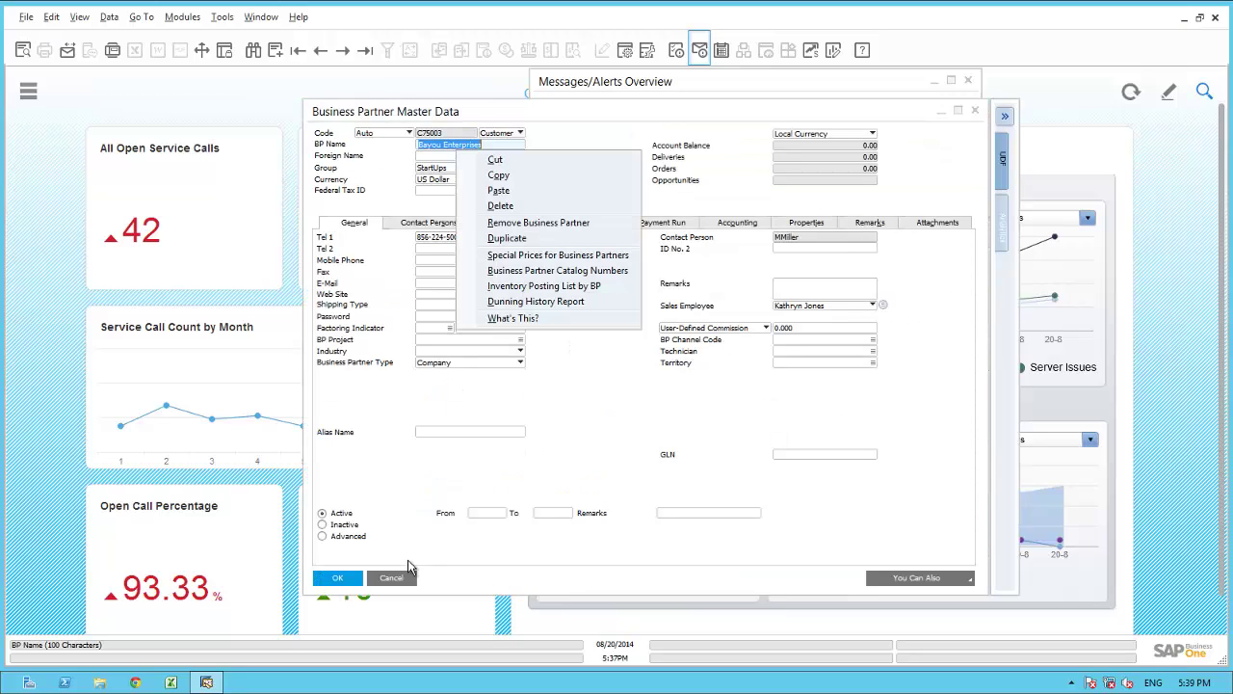
pyautogui.press('Down')
pyautogui.press('Return')
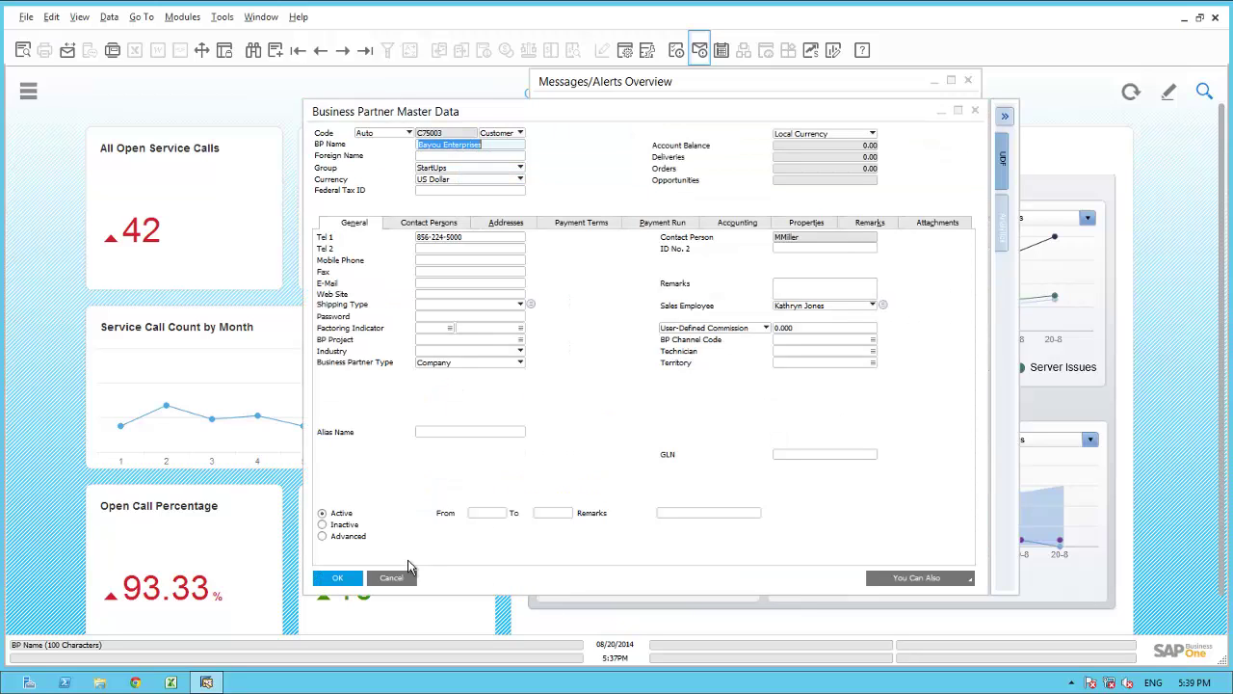
pyautogui.click(408, 570)
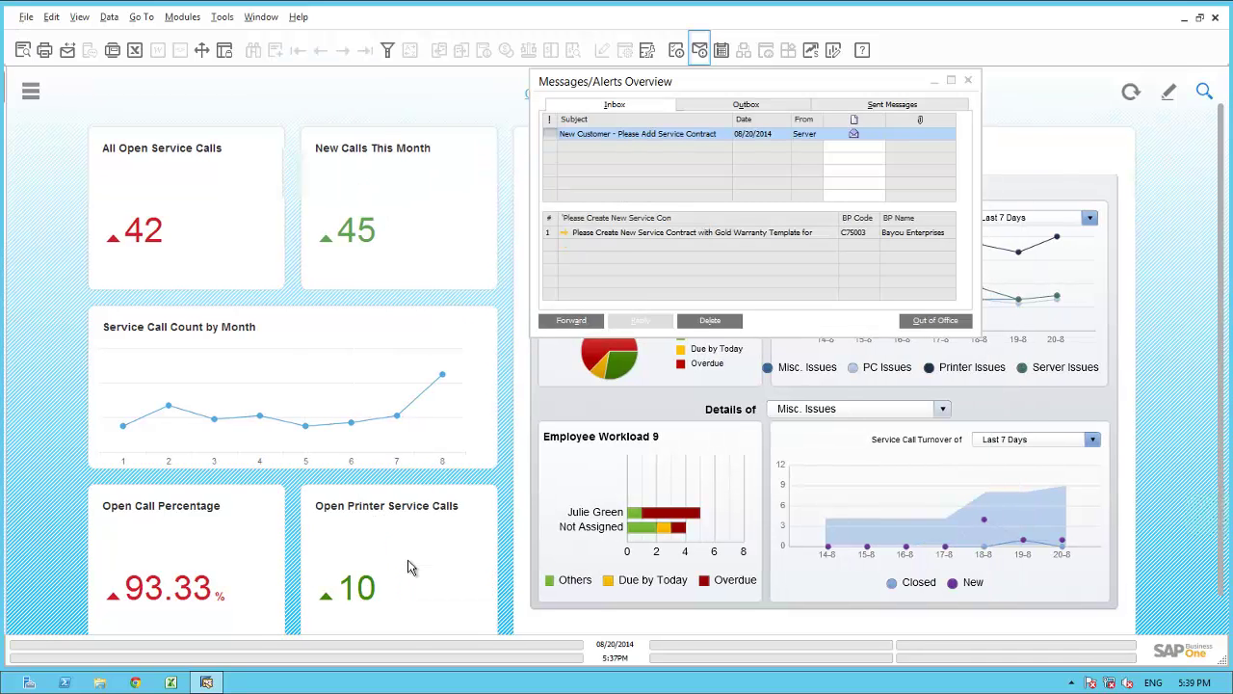
# Step: Start a new service contract and fill in its customer by pasting Bayou Enterprises as the customer name
pyautogui.click(31, 91)
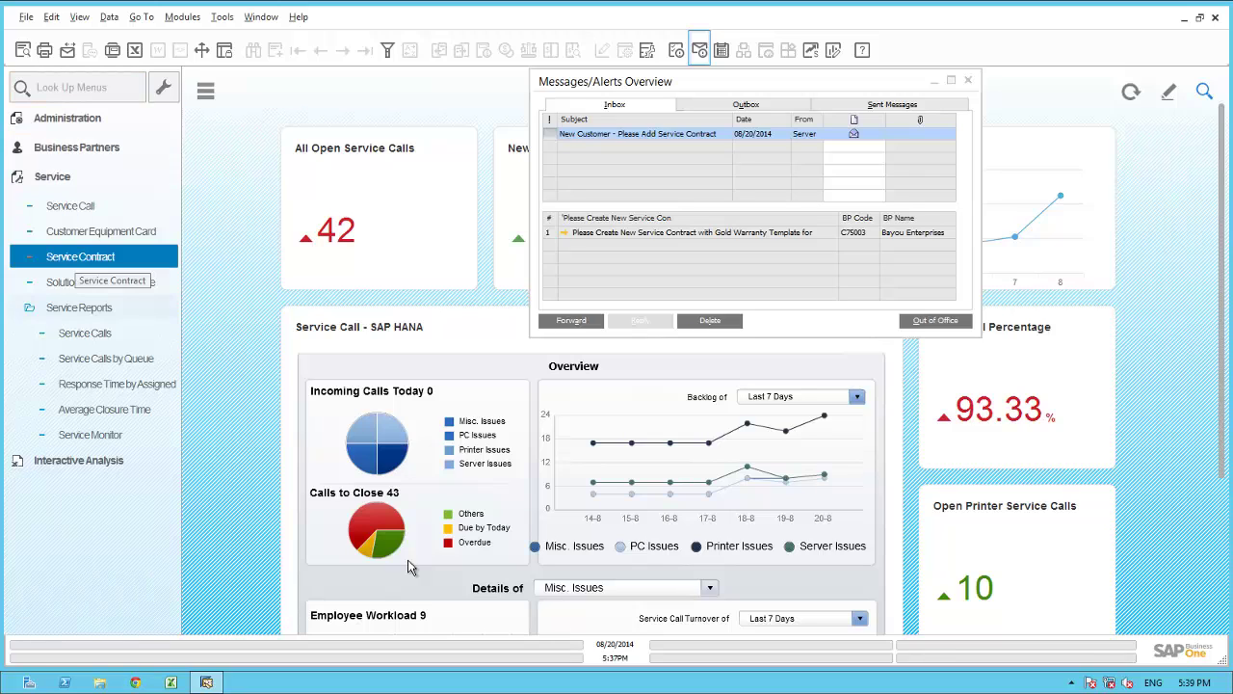
pyautogui.press('Return')
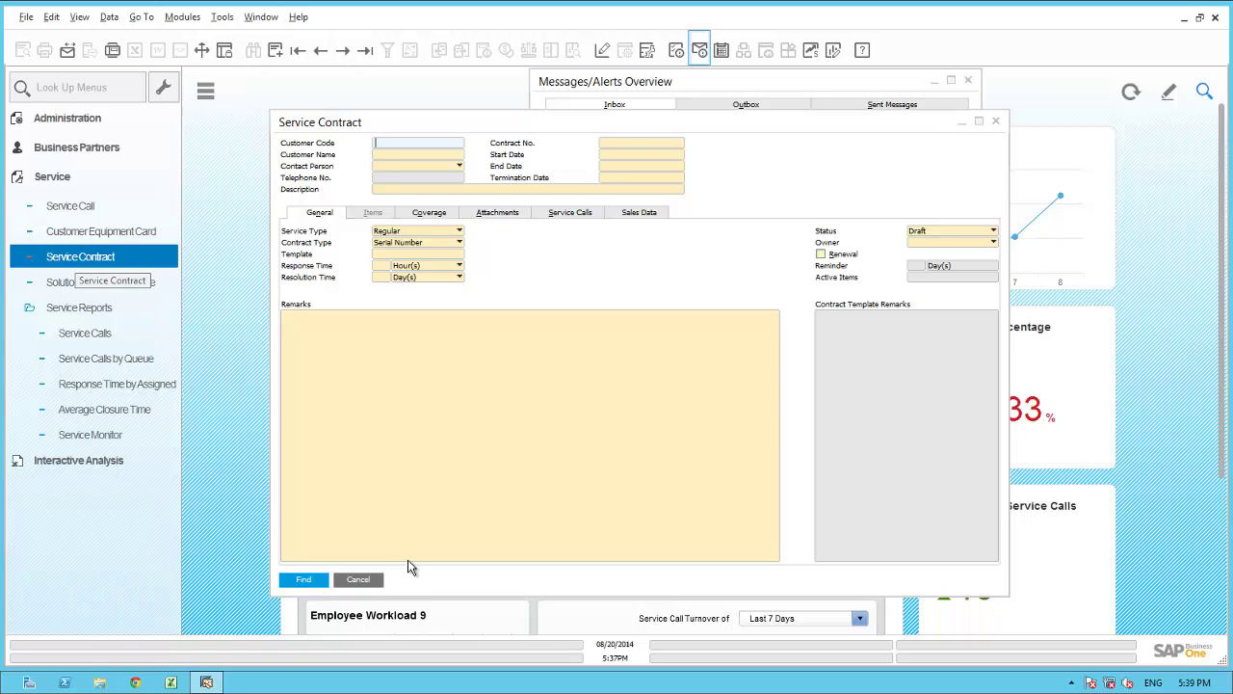
pyautogui.hotkey('ctrl', 'a')
pyautogui.rightClick(413, 157)
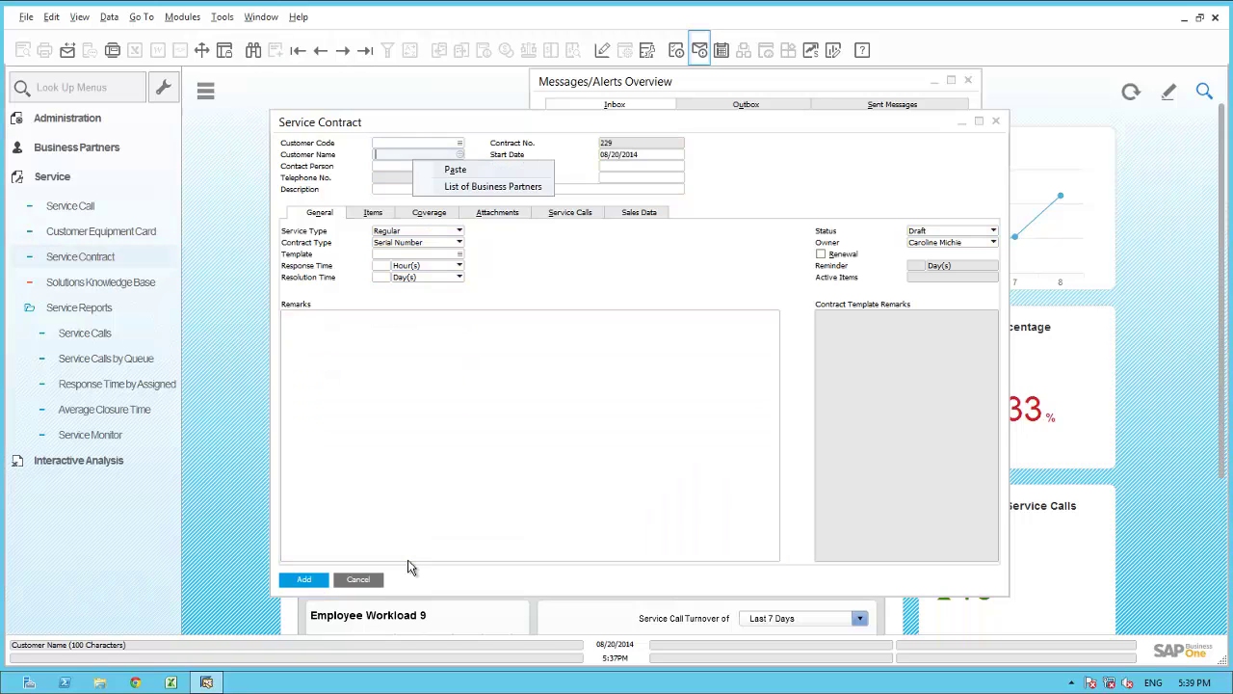
pyautogui.press('Down')
pyautogui.press('Return')
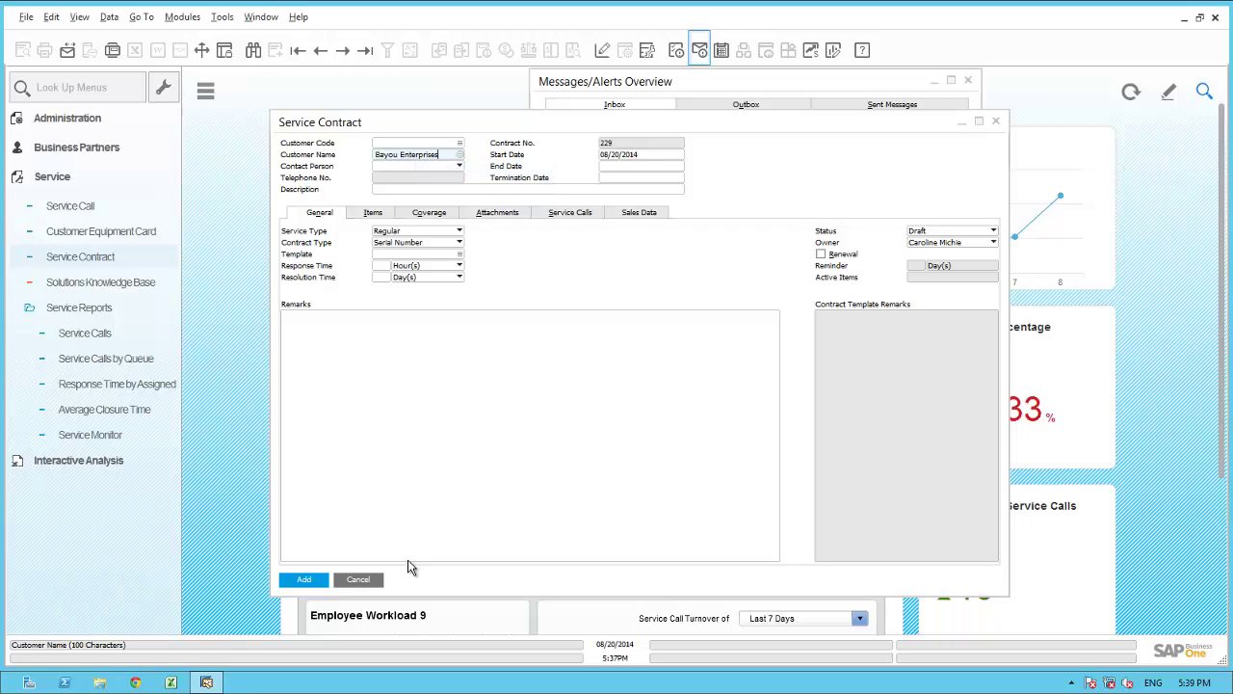
pyautogui.press('Tab')
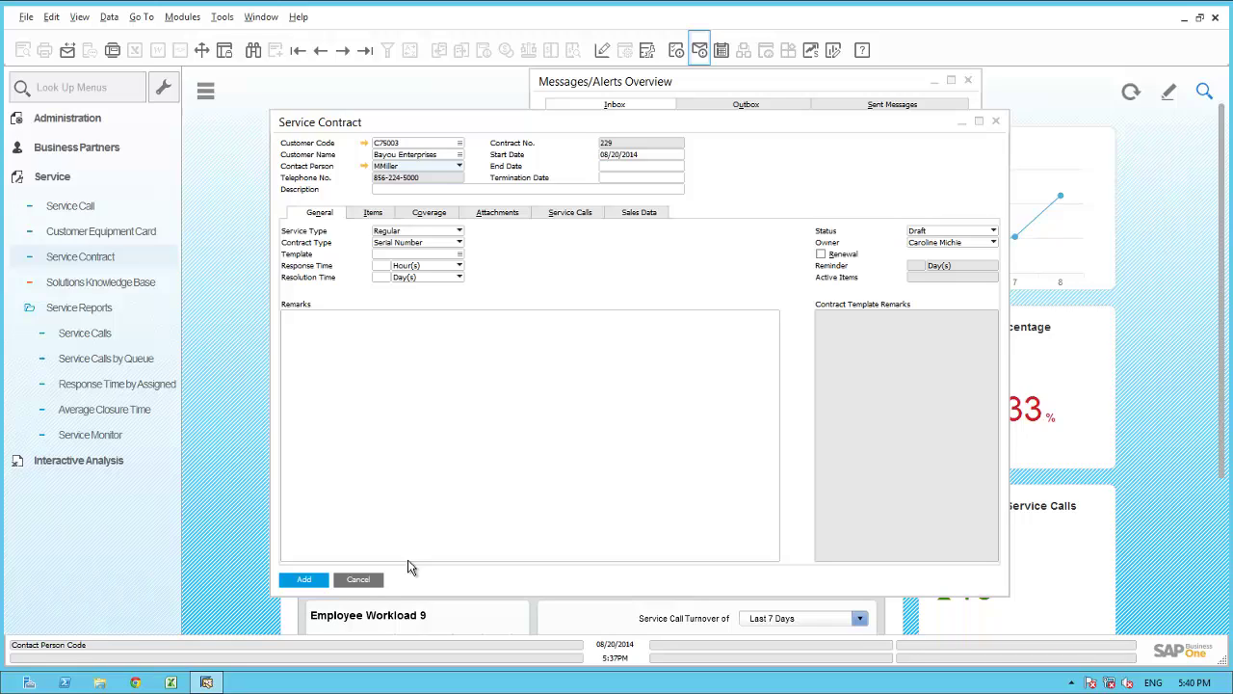
# Step: Apply the Gold Customer contract template of type Customer to the new service contract
pyautogui.press('Tab')
pyautogui.press('Tab')
pyautogui.press('Tab')
pyautogui.press('Tab')
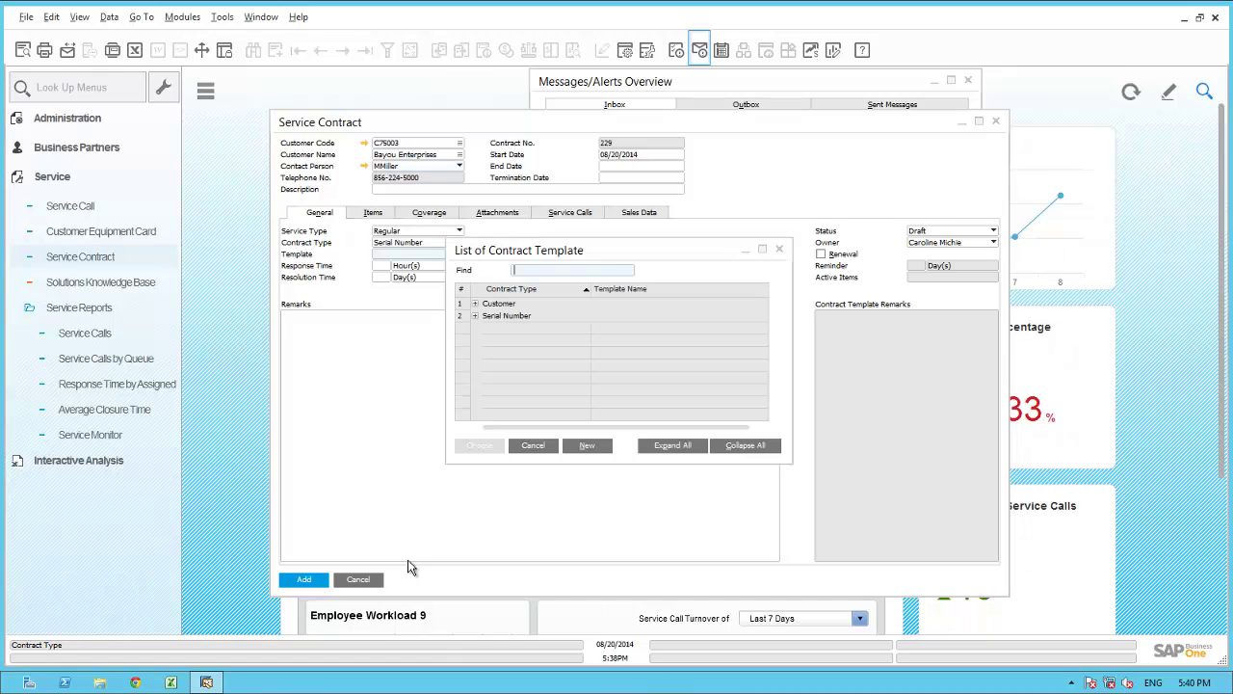
pyautogui.click(475, 304)
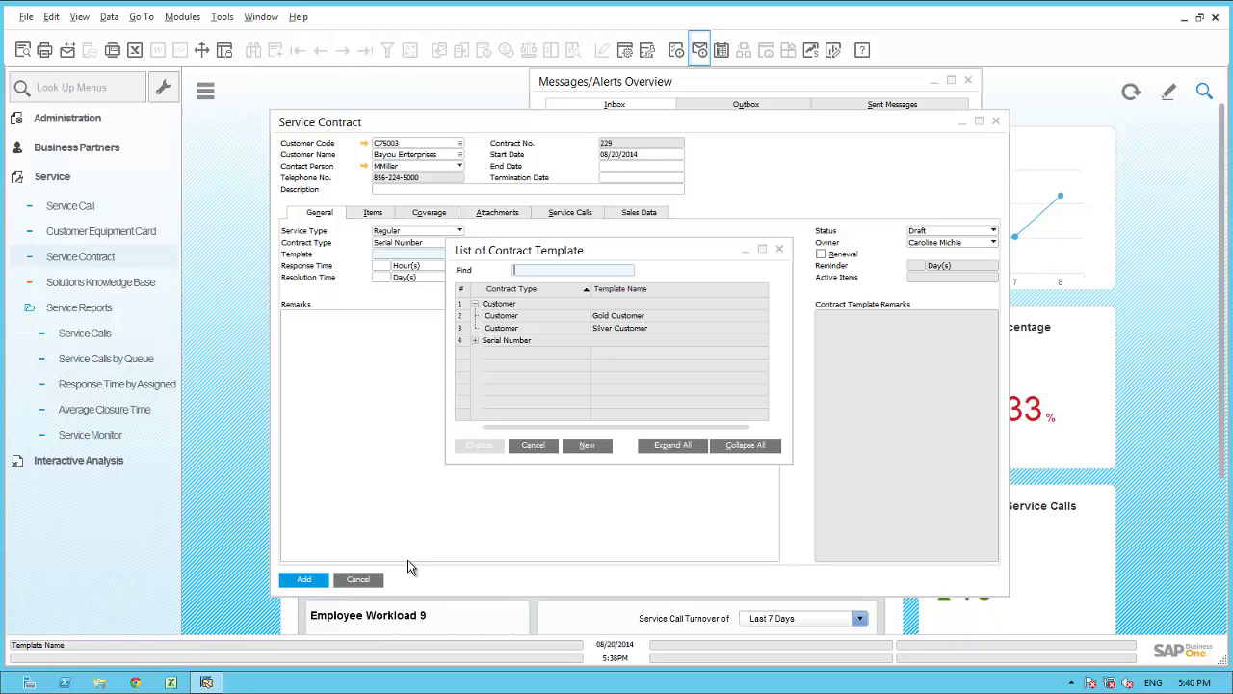
pyautogui.click(617, 315)
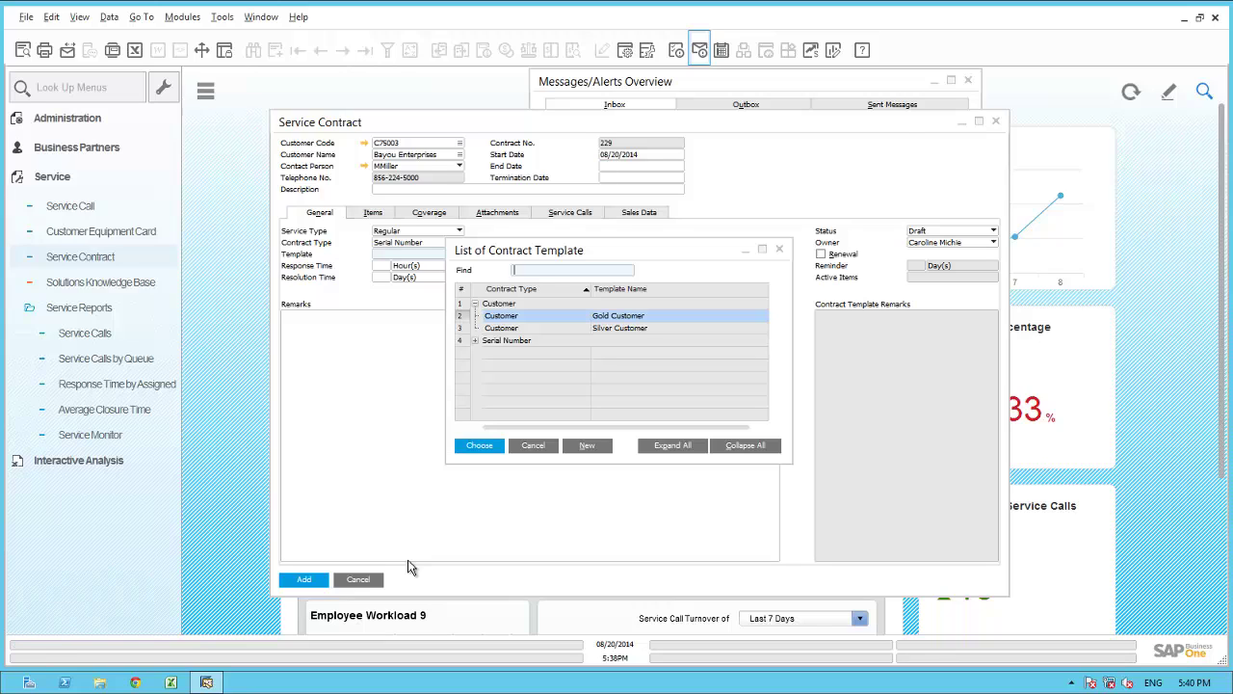
pyautogui.press('Return')
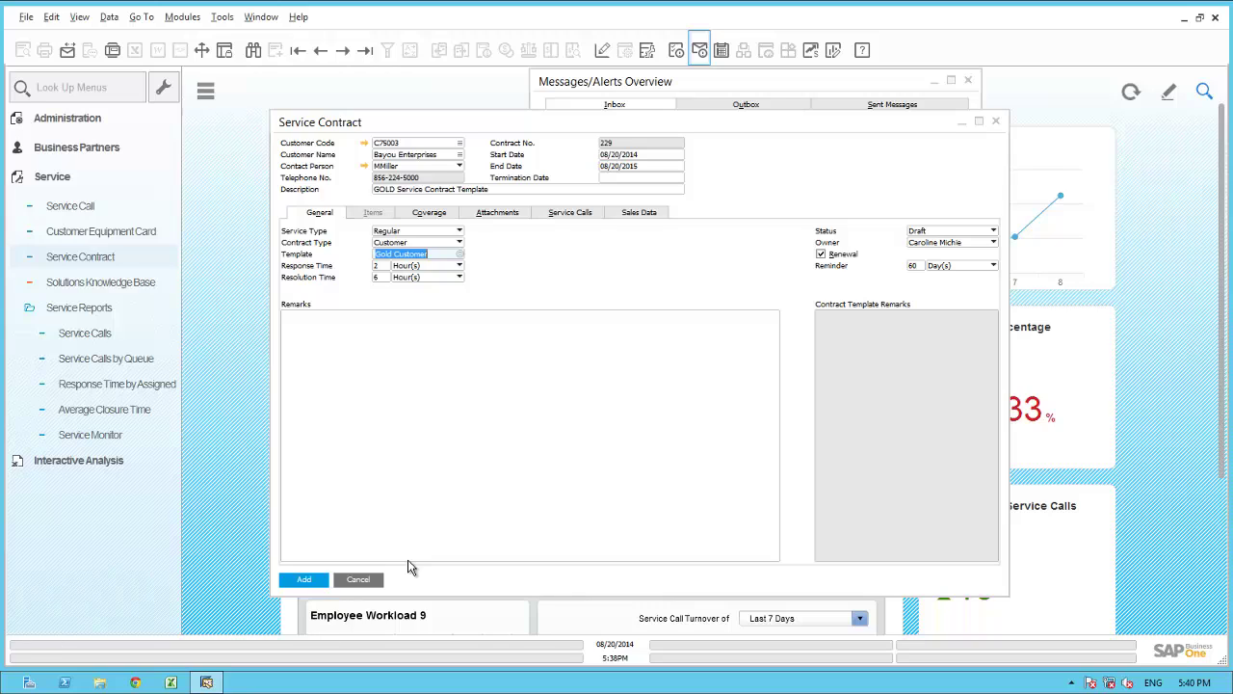
# Step: Set the service contract's status to Approved and add the contract
pyautogui.hotkey('ctrl', 'Tab')
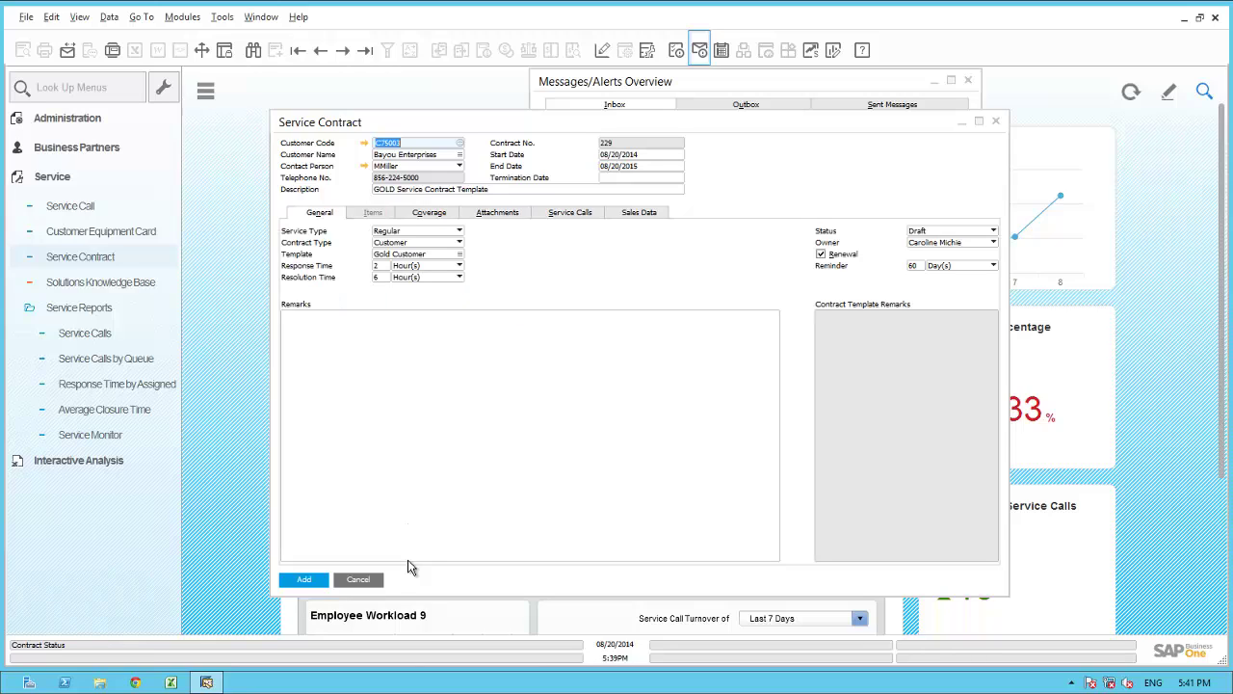
pyautogui.hotkey('alt', 'Down')
pyautogui.press('Up')
pyautogui.press('Up')
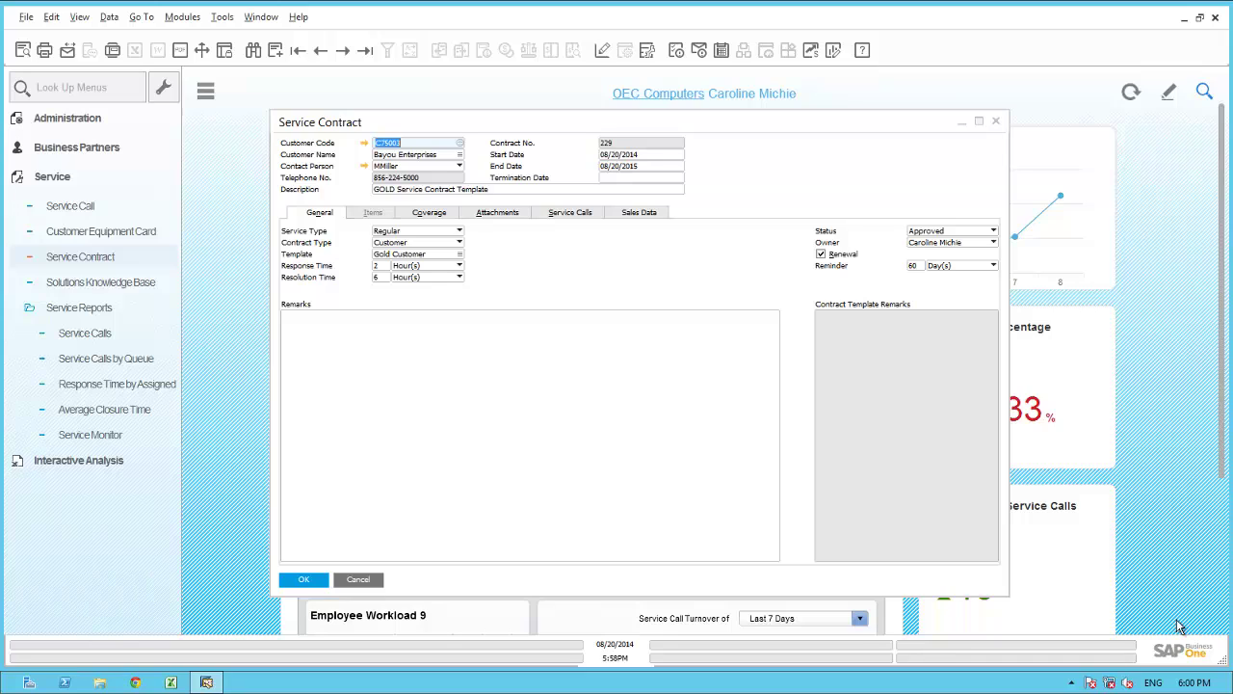
# Step: Prepare an e-mail message from the contract to Bayou Enterprises' contact person, with the subject "Copy of your New Service Contract"
pyautogui.click(70, 51)
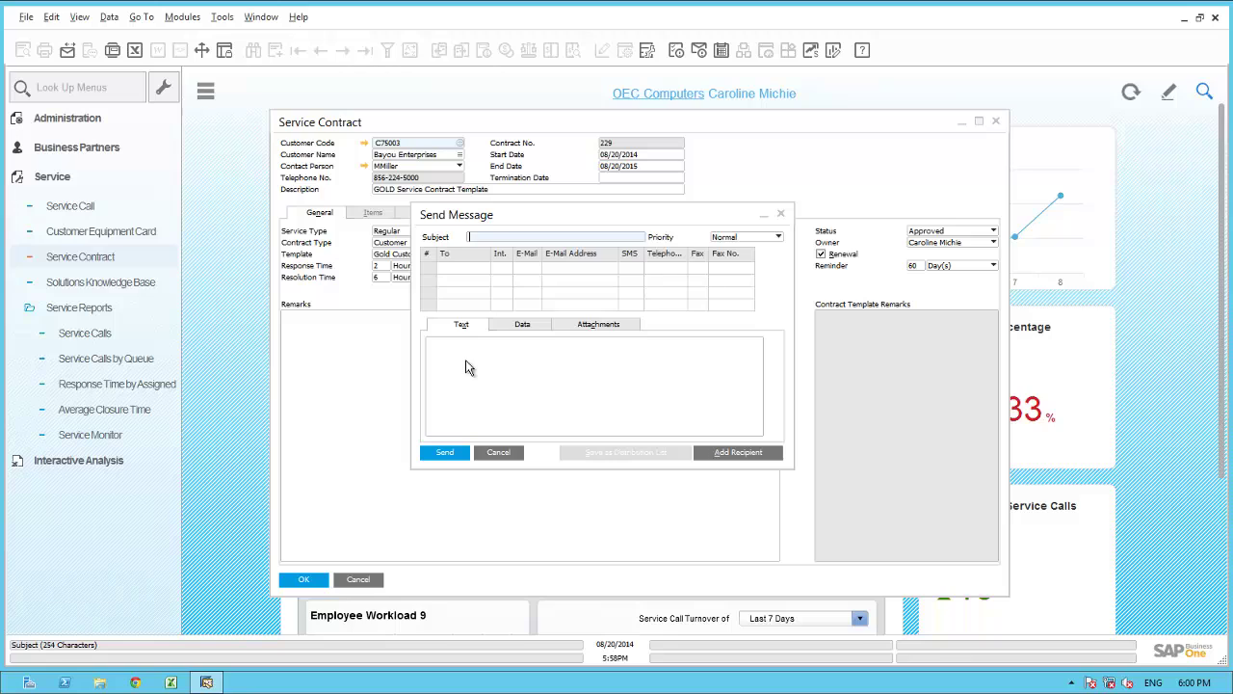
pyautogui.click(740, 452)
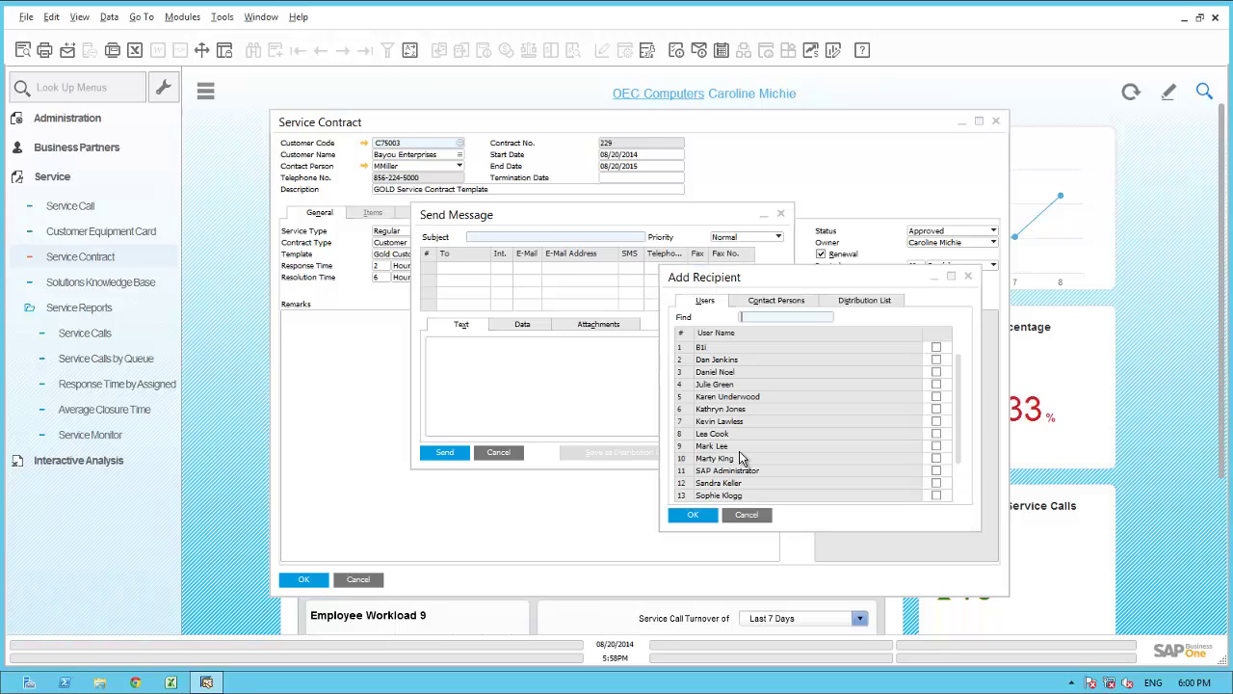
pyautogui.click(787, 301)
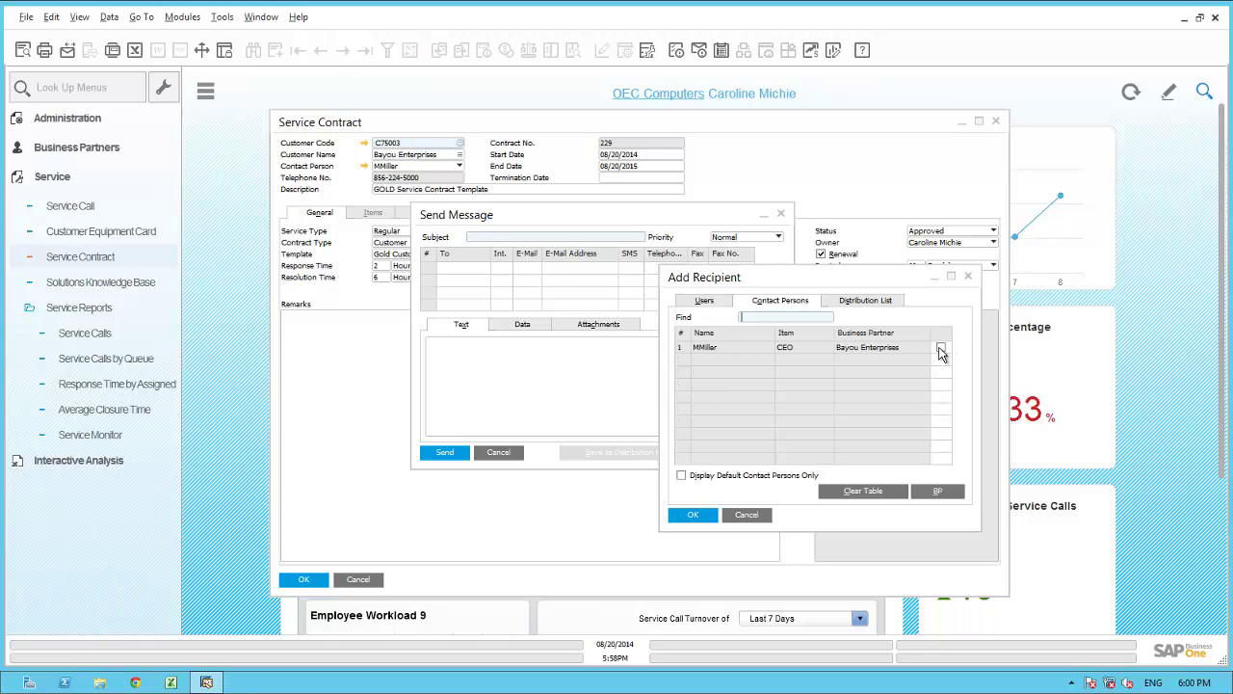
pyautogui.click(940, 350)
pyautogui.click(693, 514)
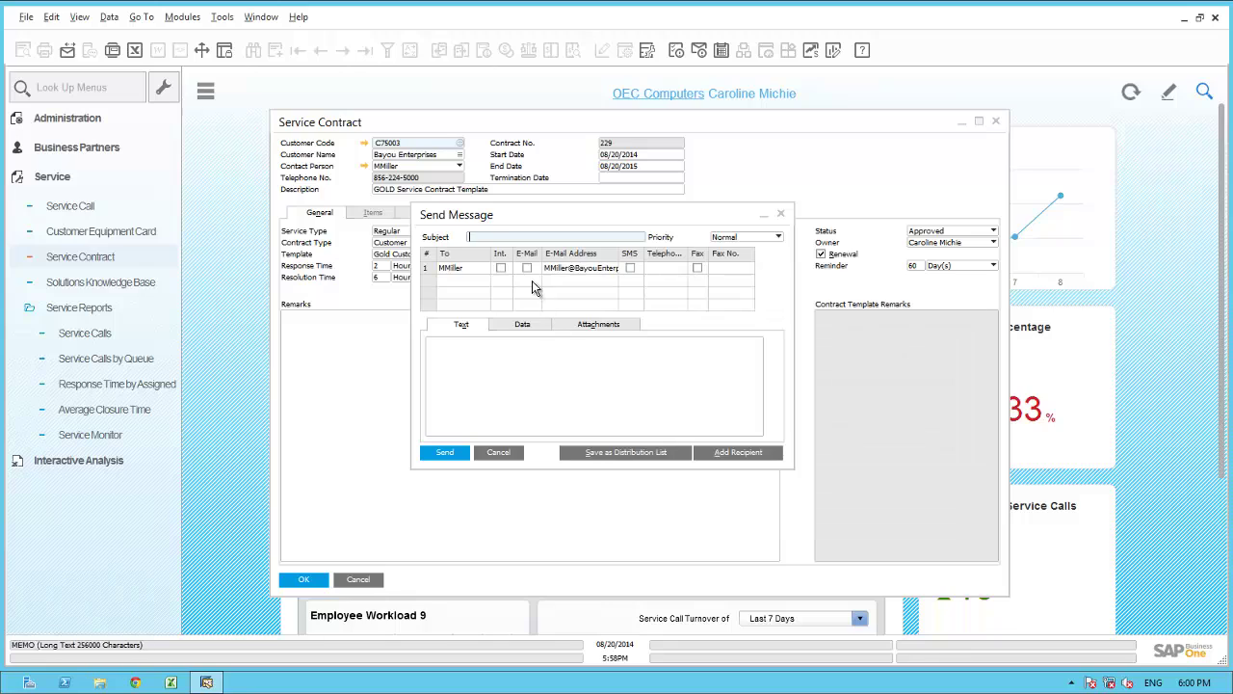
pyautogui.click(527, 268)
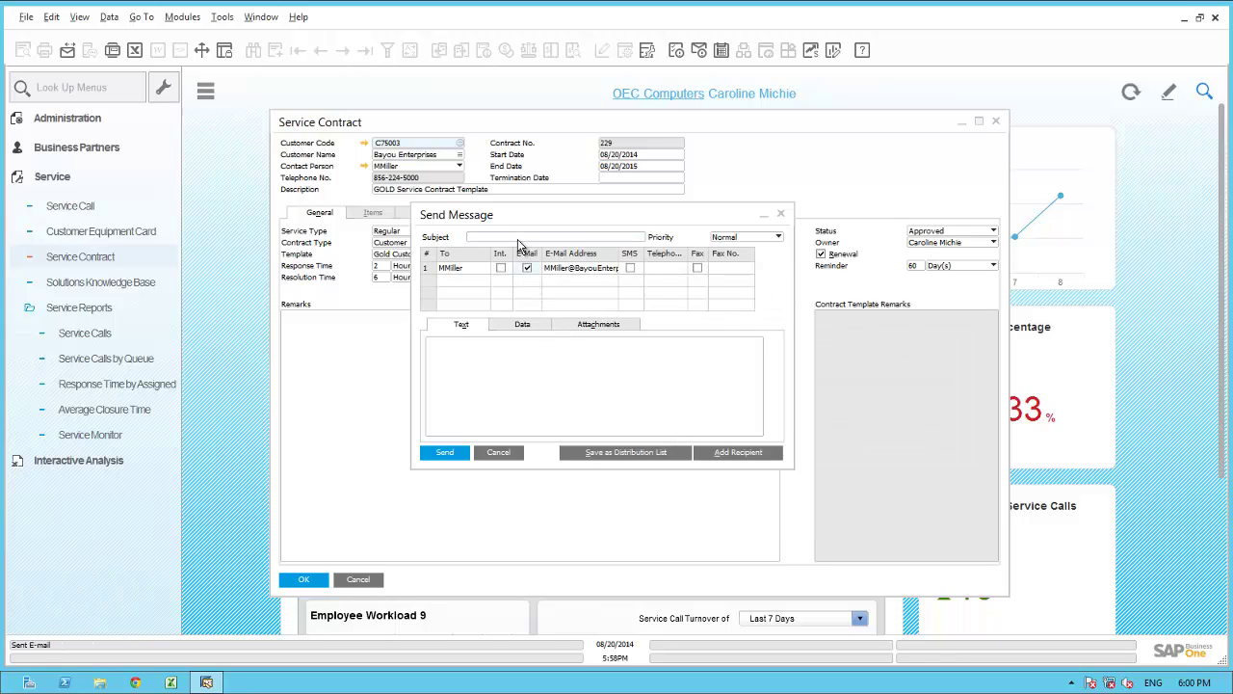
pyautogui.click(517, 236)
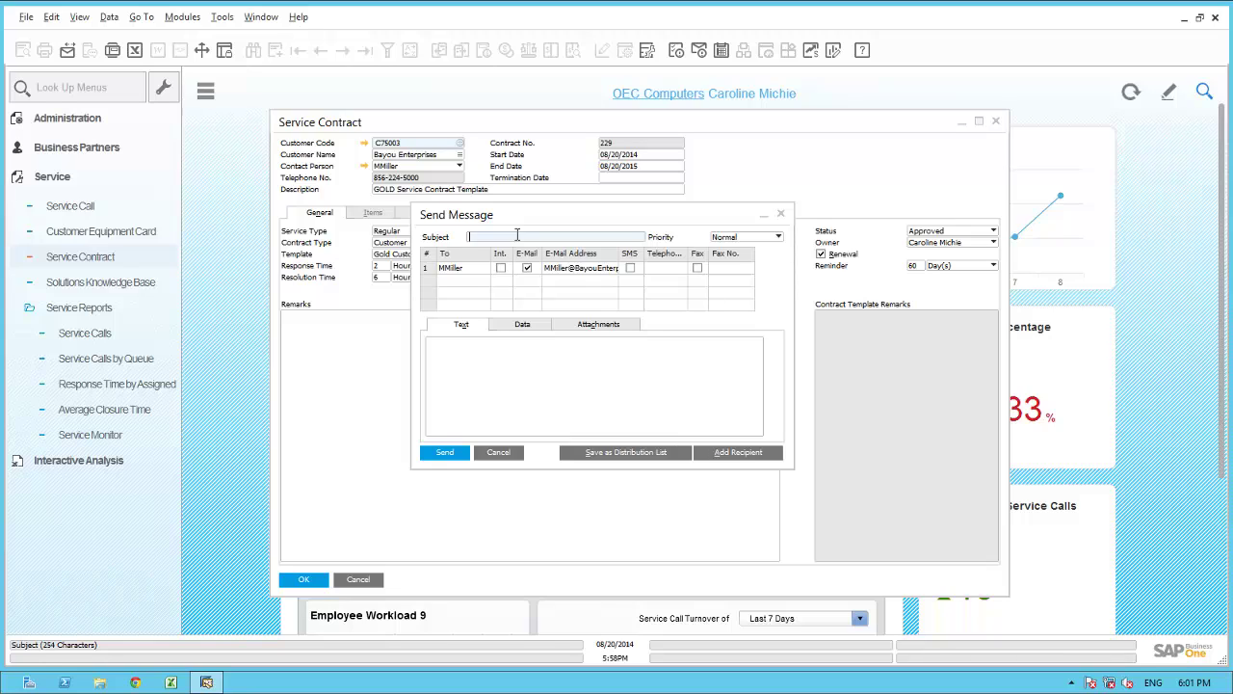
pyautogui.write('Copy of your New Service Contract')
# Step: Greet the contact, write "Here is a copy of you Service Contract with OEC Computers. Please let me know if you have any questions", sign with thanks, send
pyautogui.click(527, 354)
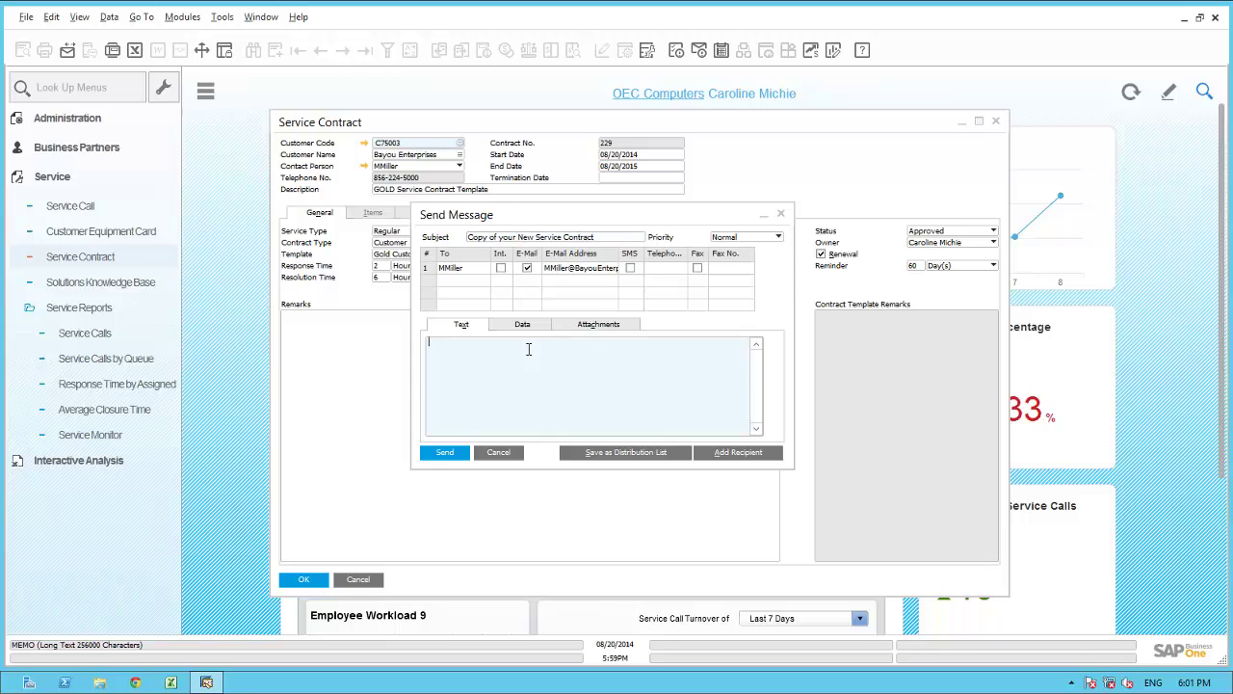
pyautogui.write('Mike')
pyautogui.press('Return')
pyautogui.write('Here is a copy of you Service Contract with OEC Computers.  Please let me know if you have any questions')
pyautogui.press('Return')
pyautogui.press('Return')
pyautogui.write('Thanks')
pyautogui.press('Return')
pyautogui.write('Caroline')
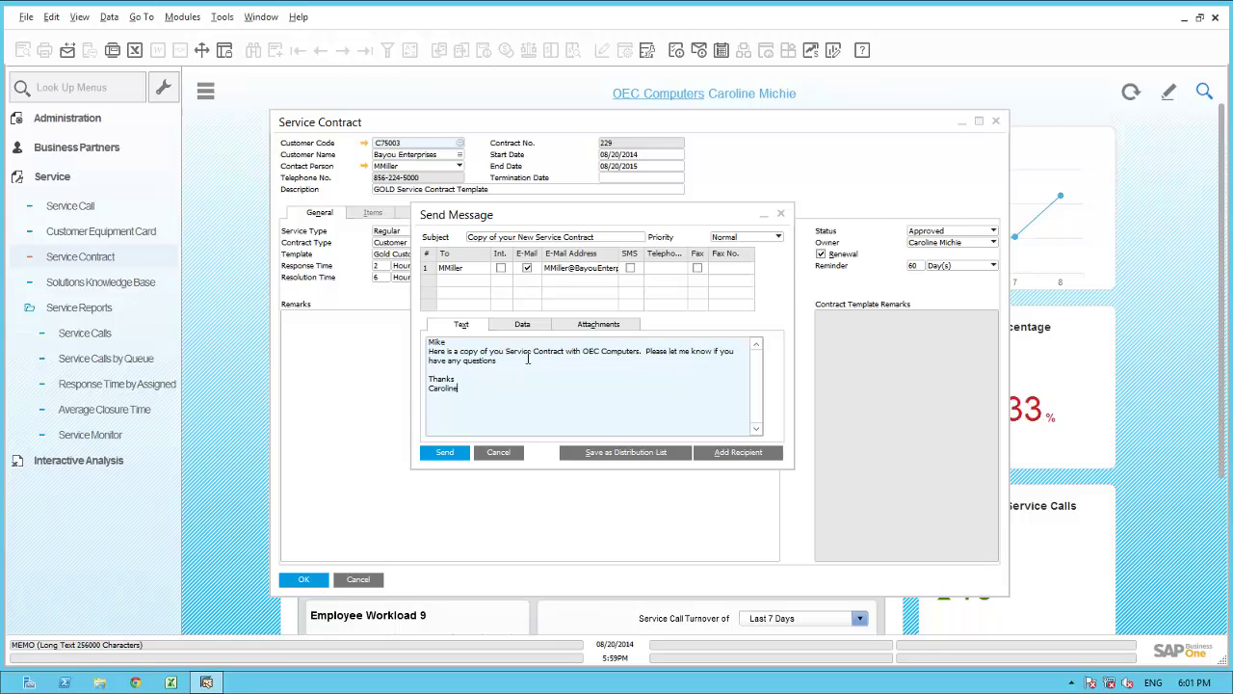
pyautogui.click(451, 456)
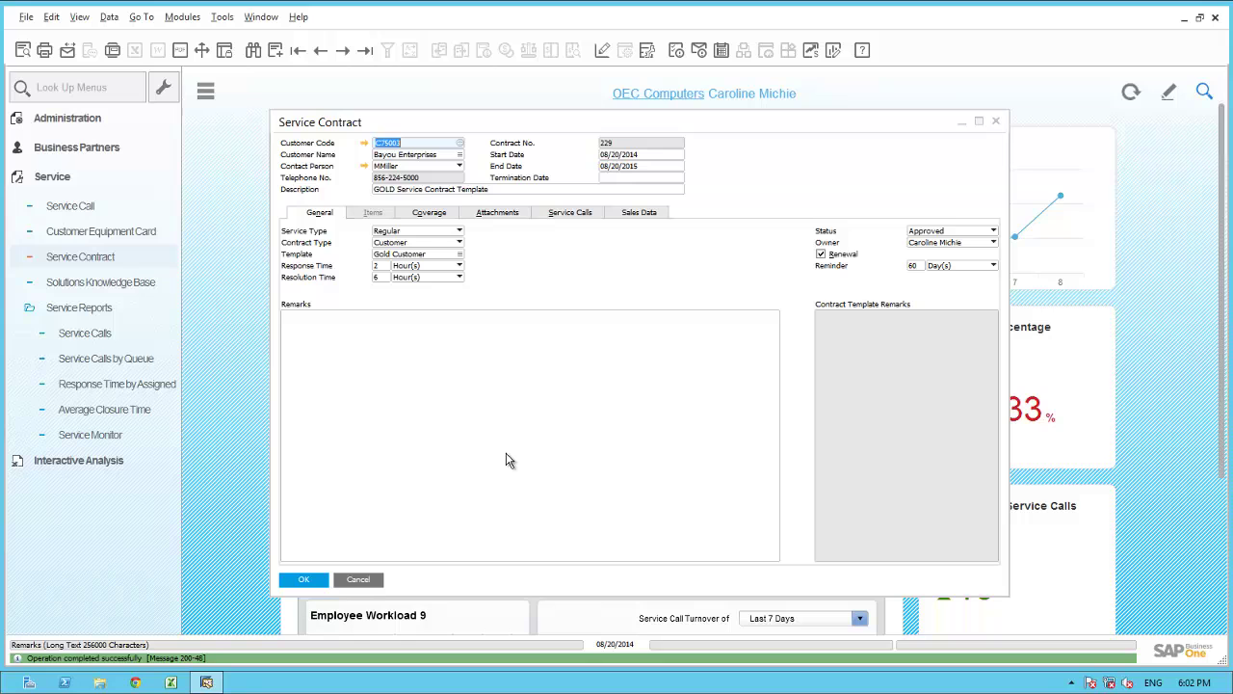
pyautogui.click(307, 578)
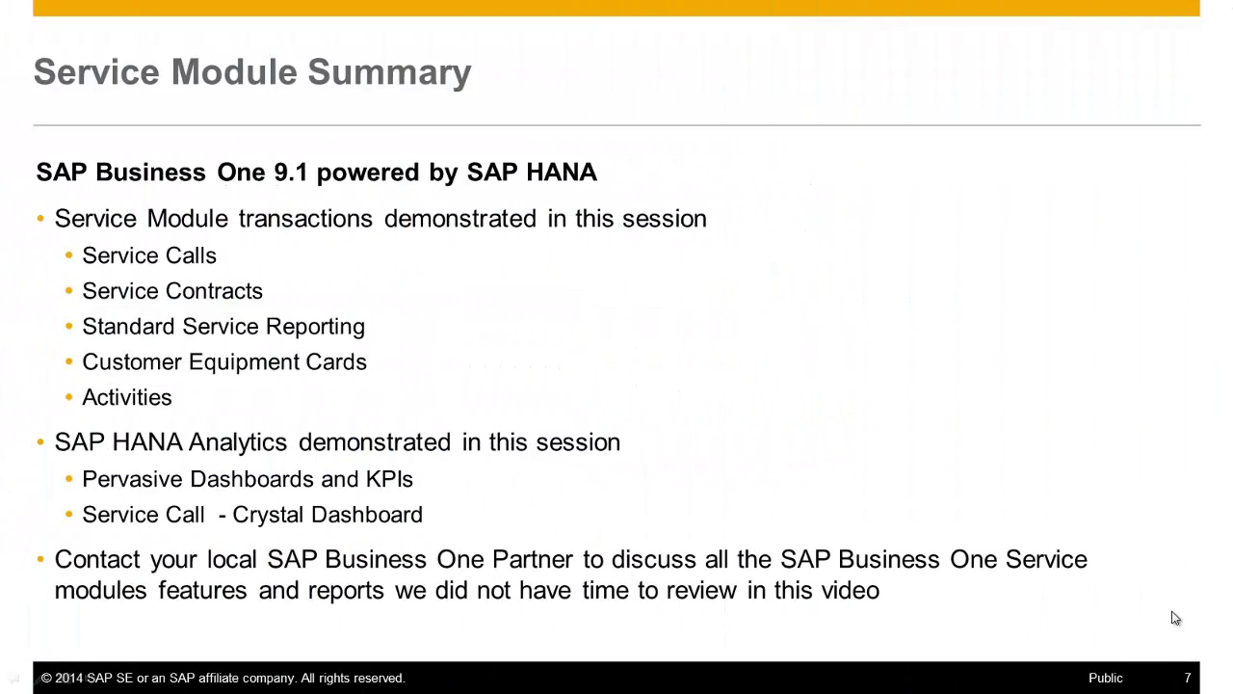